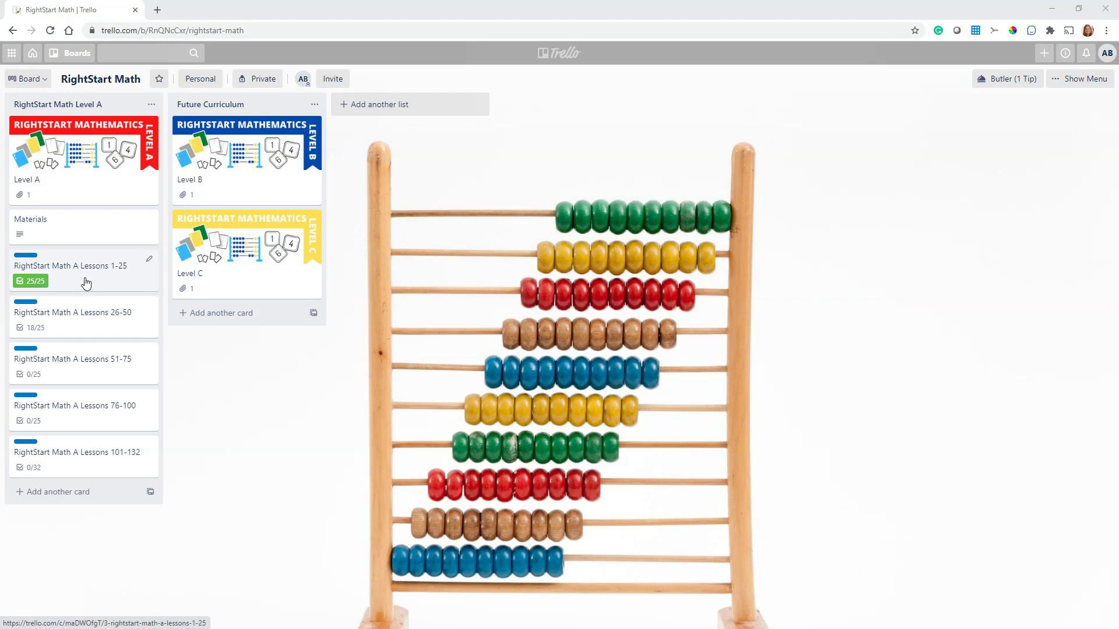
Look over the Lessons 26-50 card without adding a checklist, then glance at the boards list
click(100, 323)
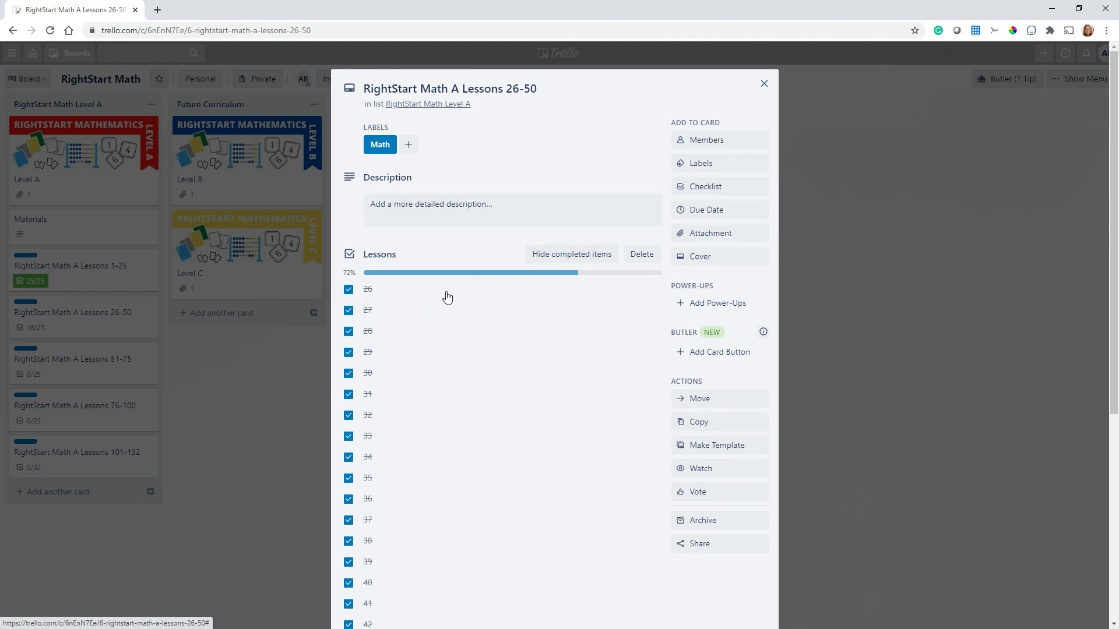
click(706, 192)
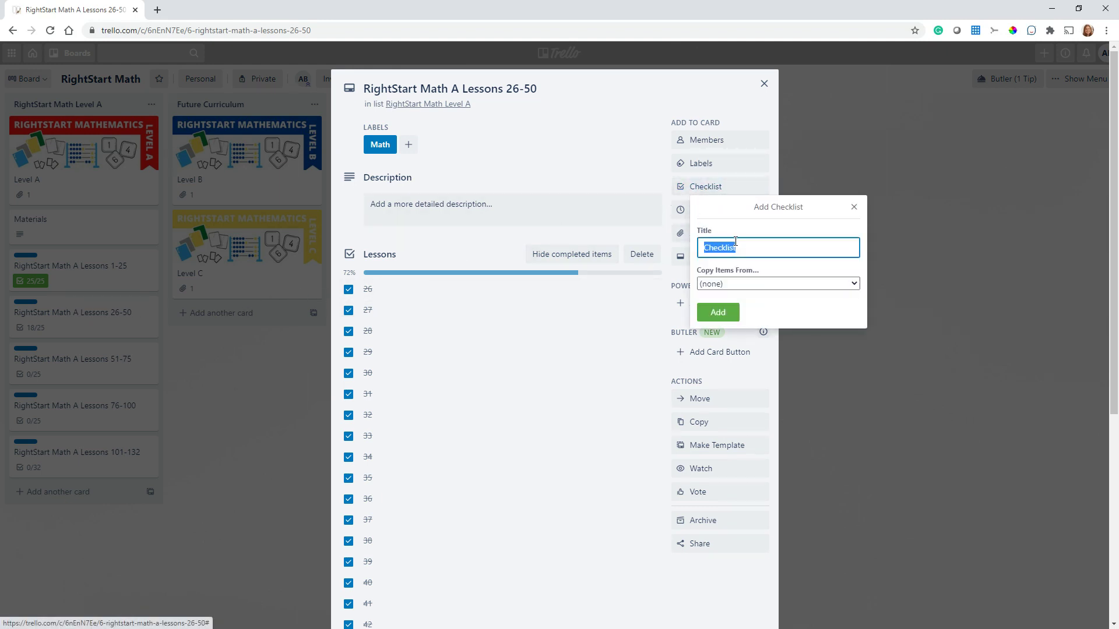
click(853, 208)
scroll(429, 298, down, 5)
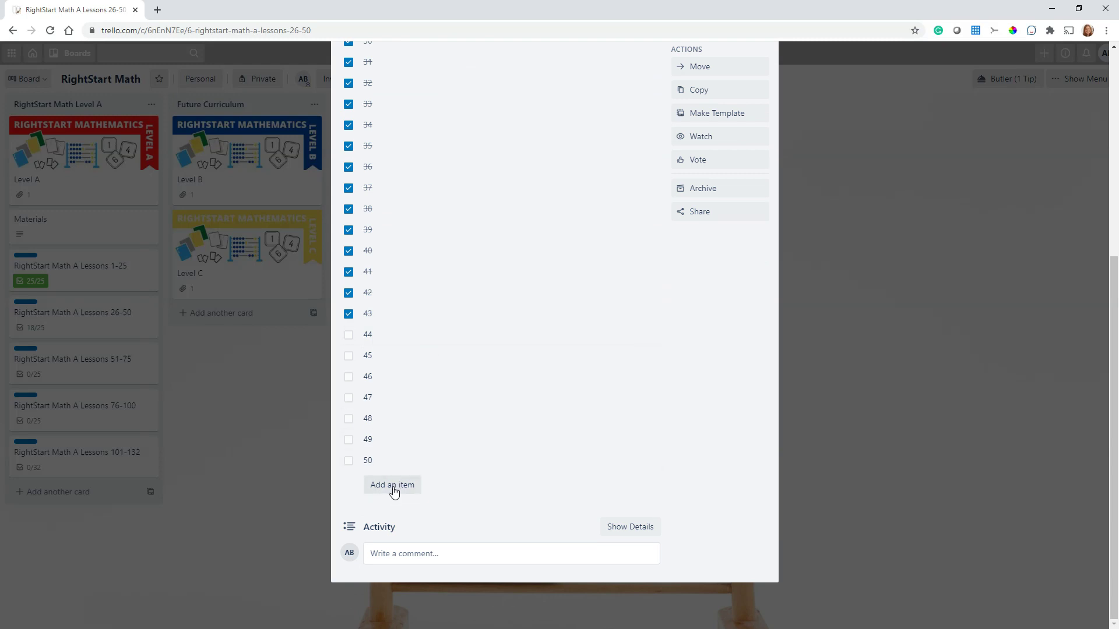
scroll(470, 428, up, 6)
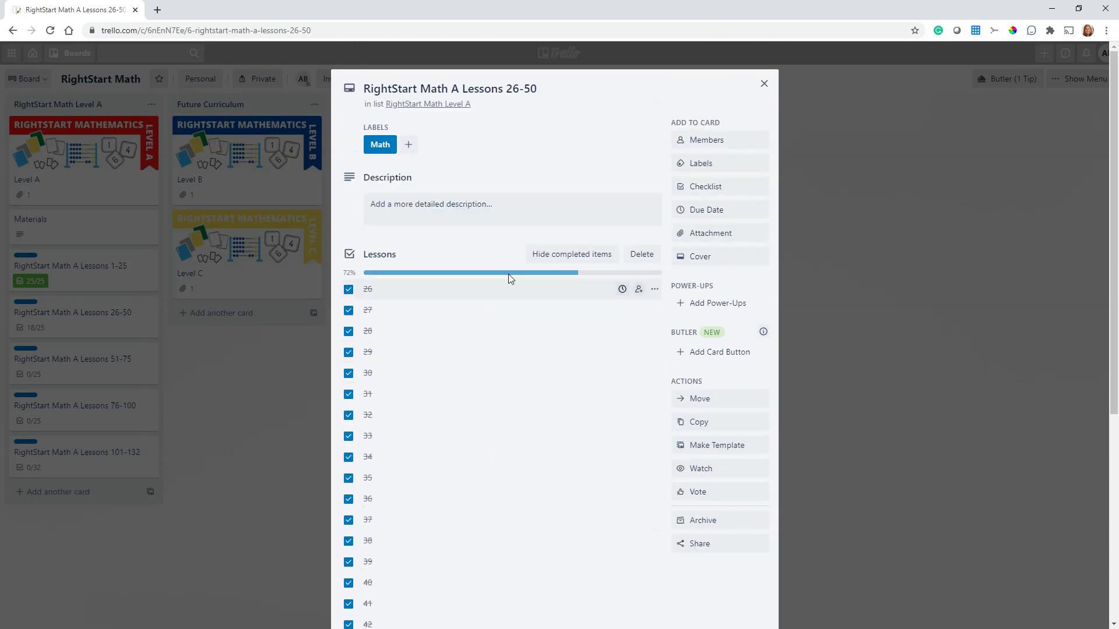
click(765, 86)
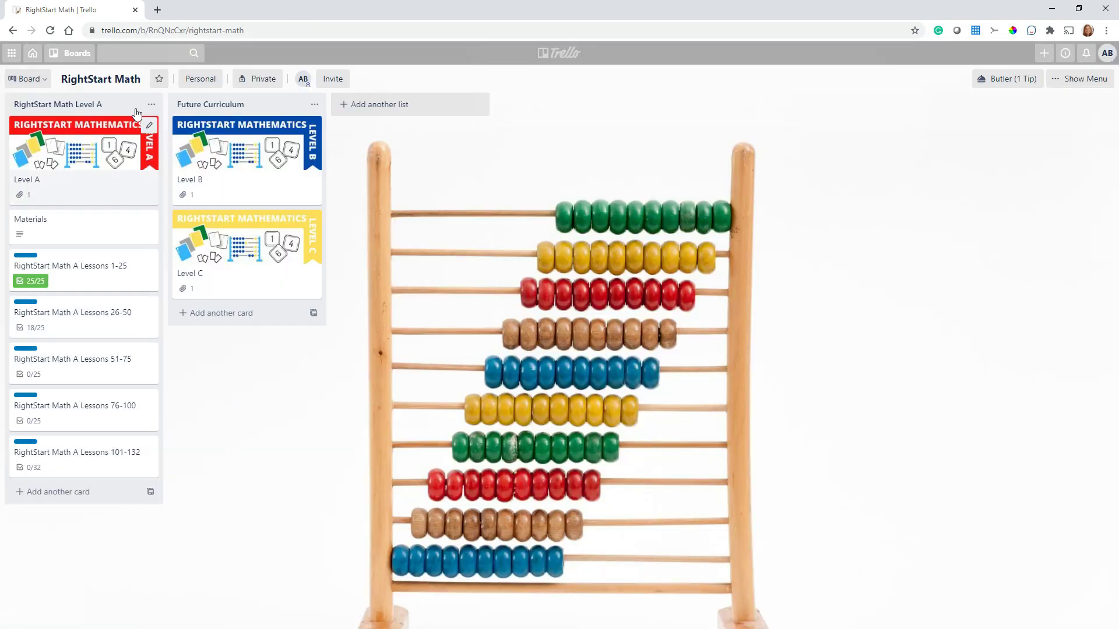
click(65, 53)
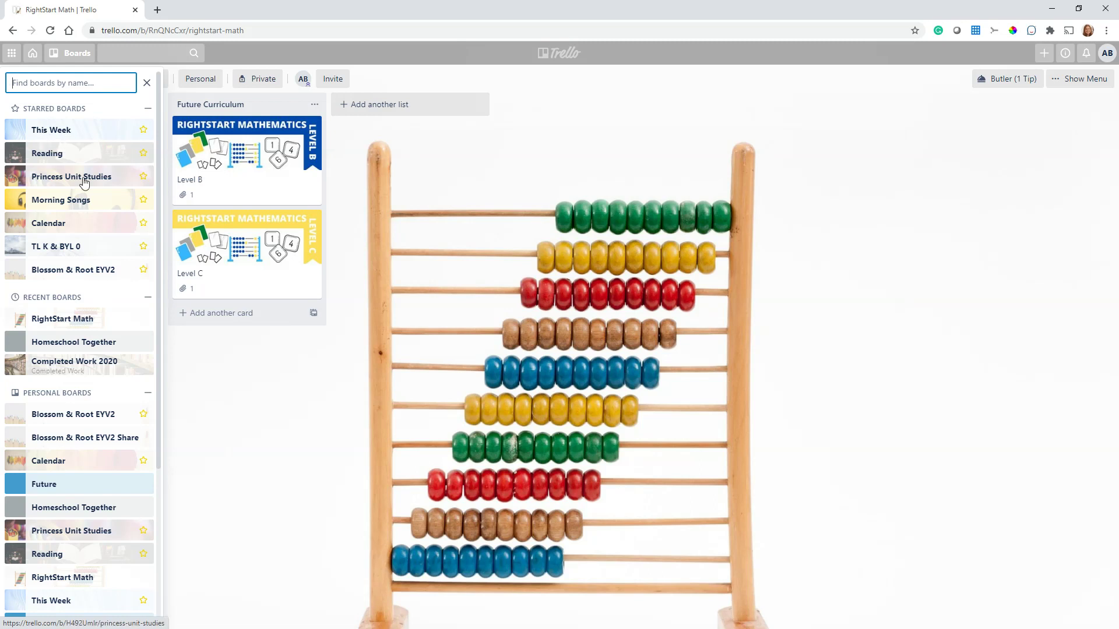
click(206, 368)
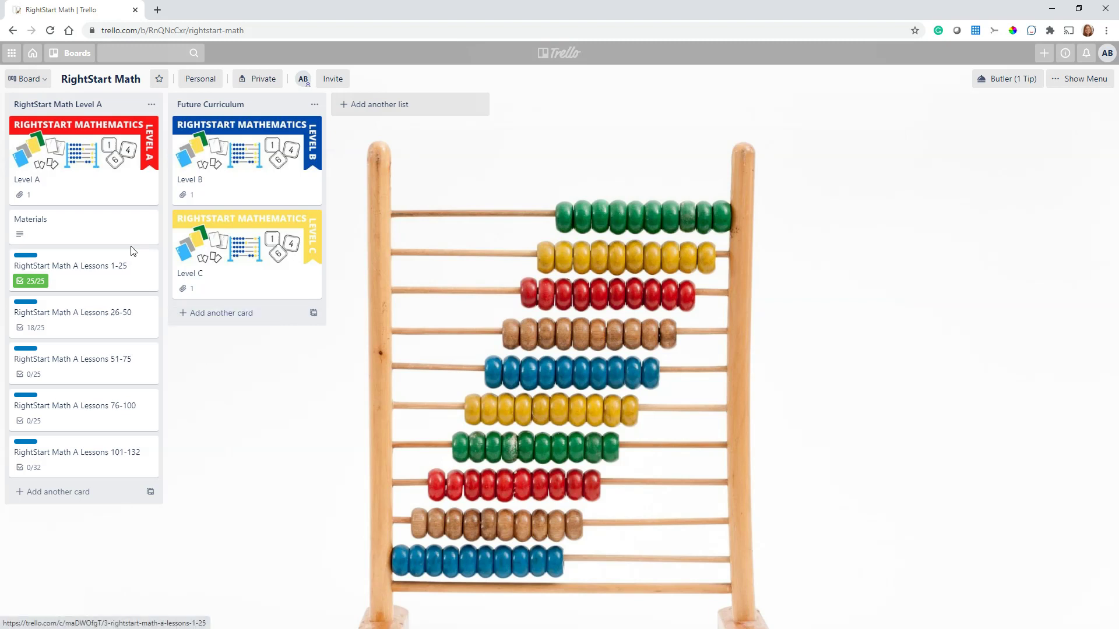
Create a 'RightStart Math Lesson' card in Future Curriculum and open its details
click(195, 318)
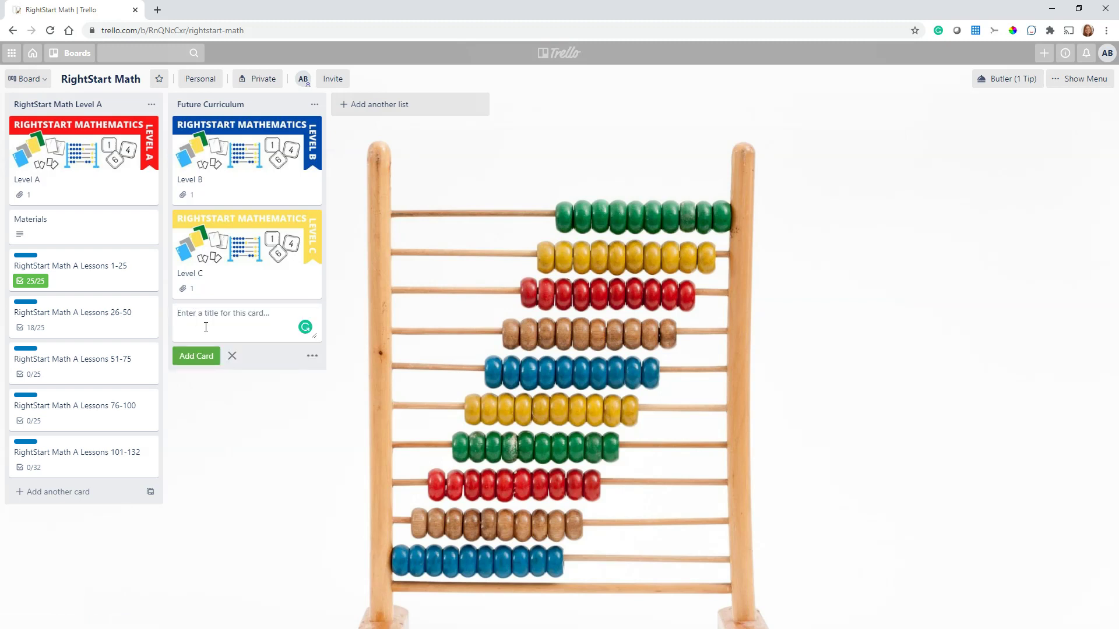
text(RightStart Math Lesson)
key(Return)
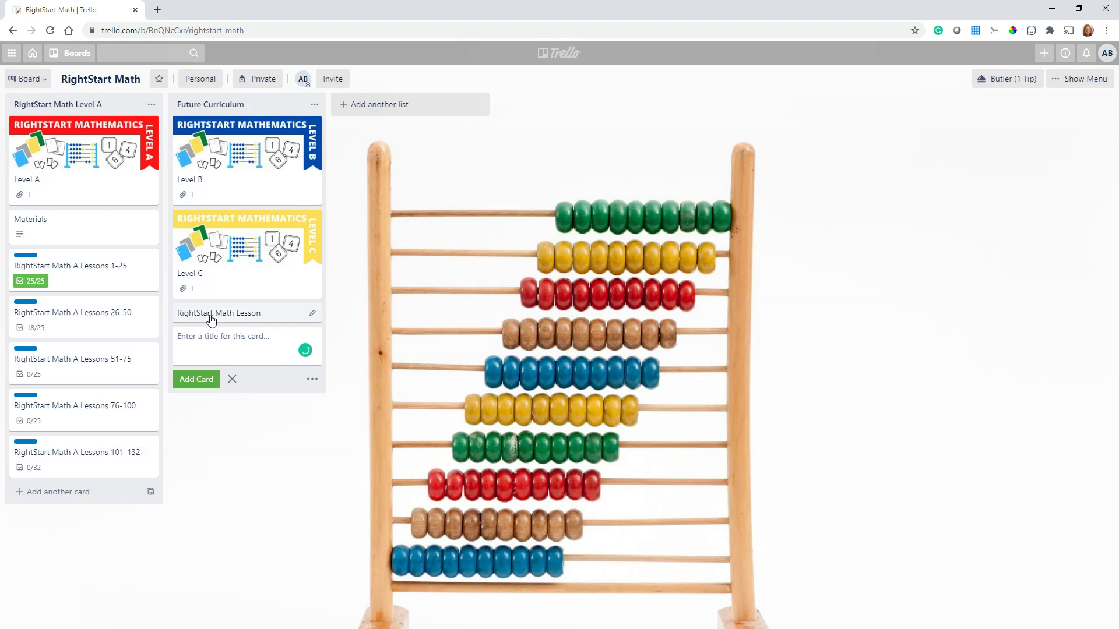
click(211, 315)
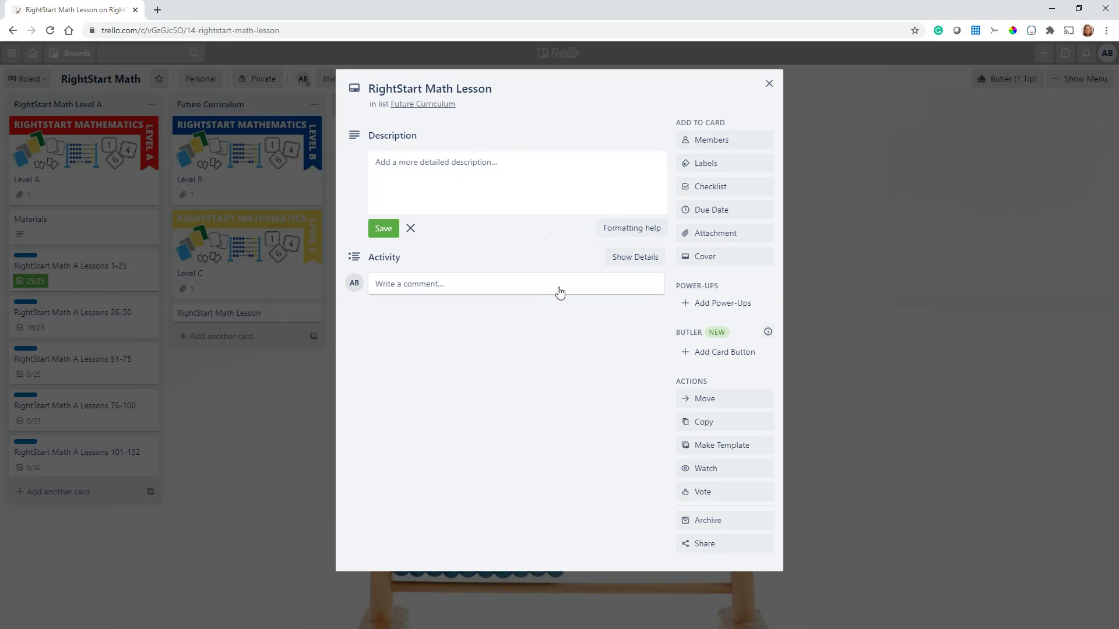
Attach the 'RightStart Math A Lessons 51-75' Trello card to this card, then close it
click(719, 235)
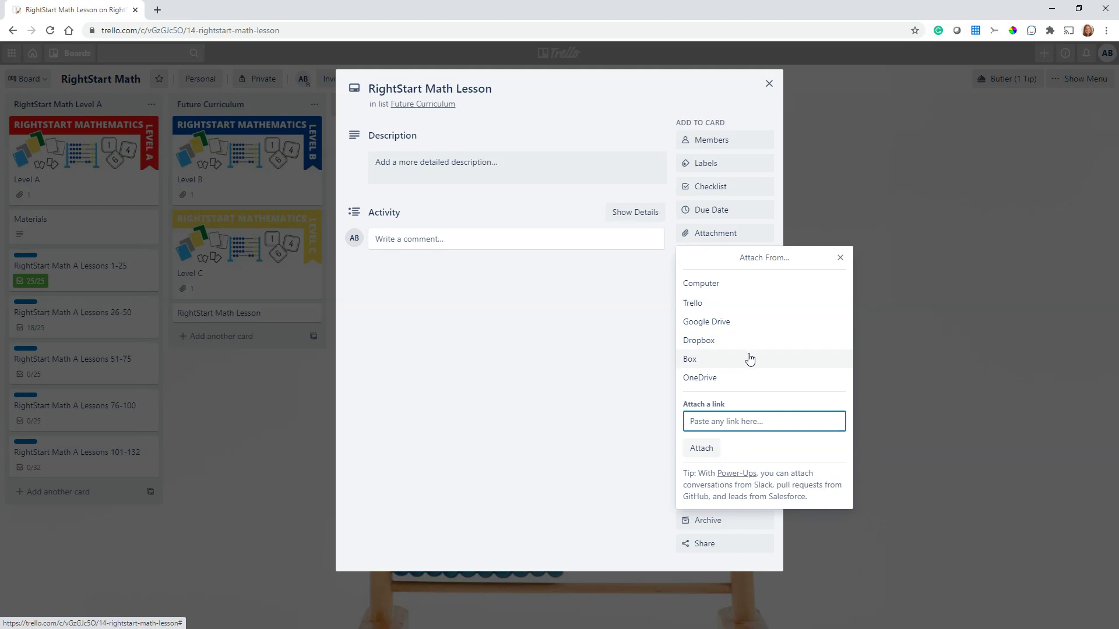
click(704, 308)
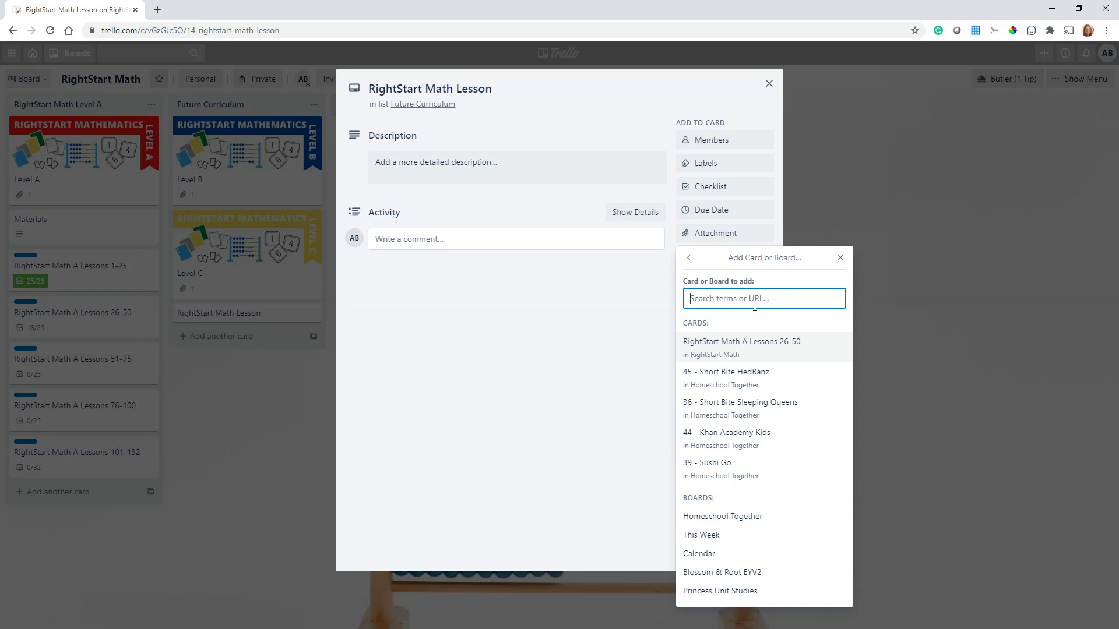
text(RightStart Math)
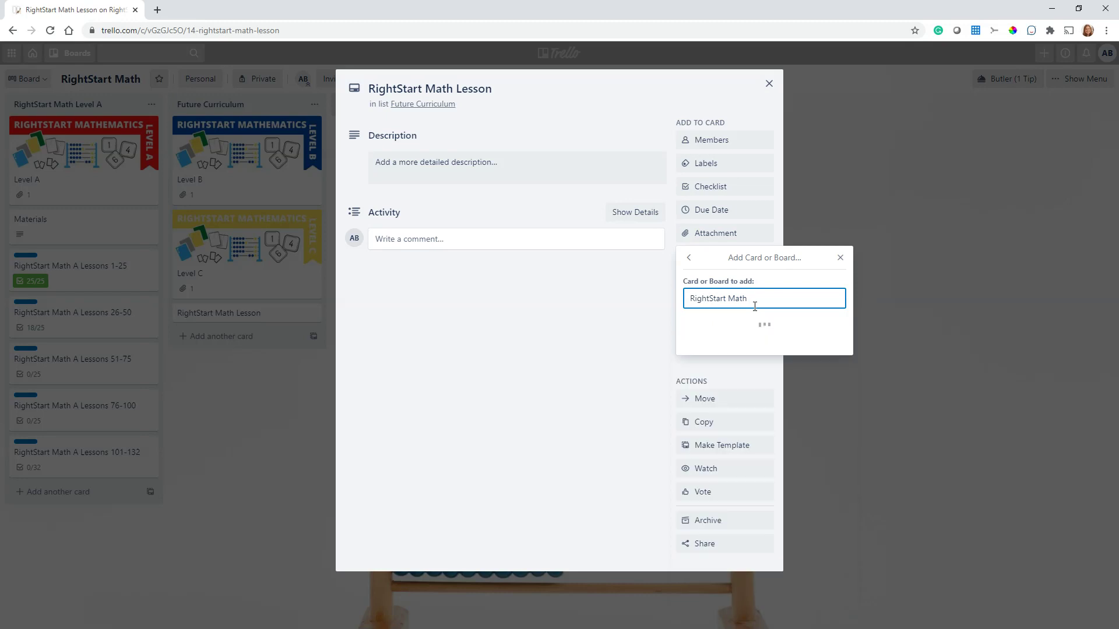
text( A Lesson)
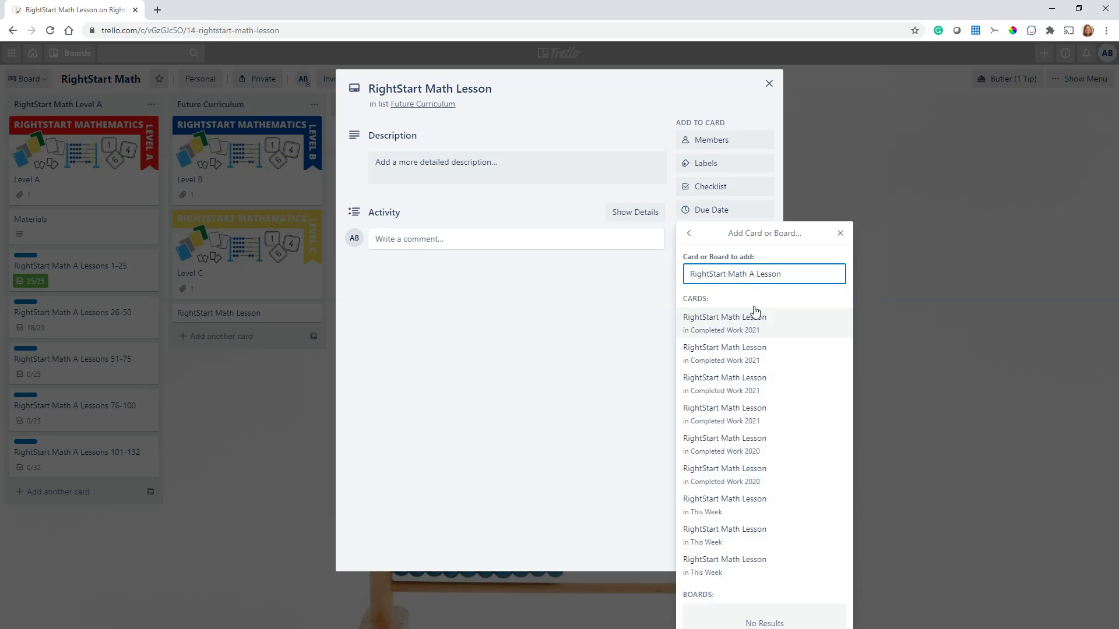
text( 51)
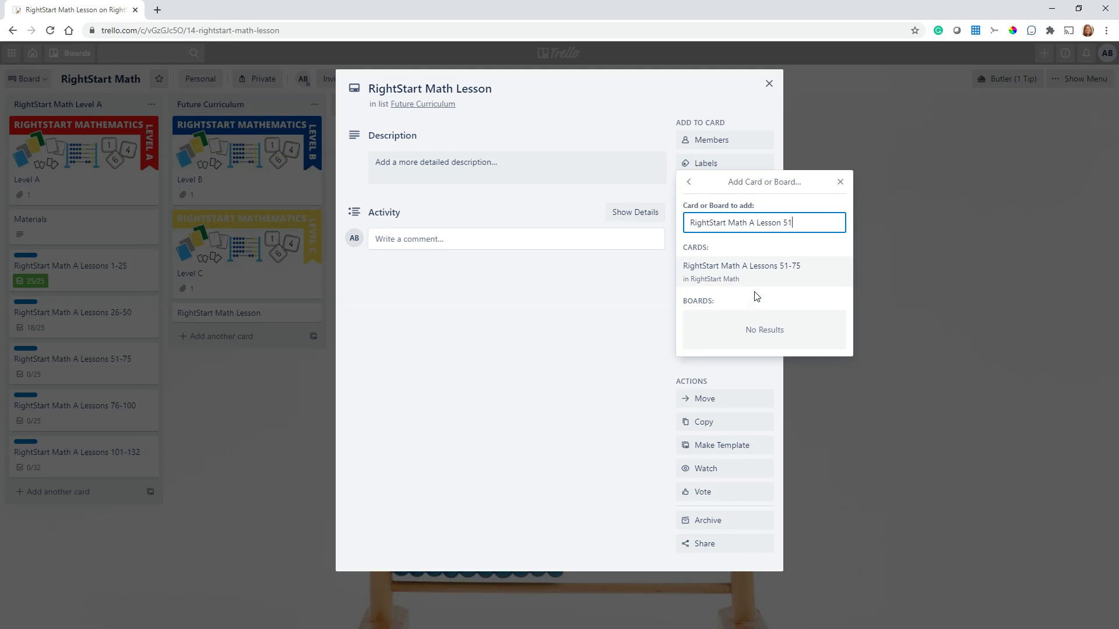
click(760, 274)
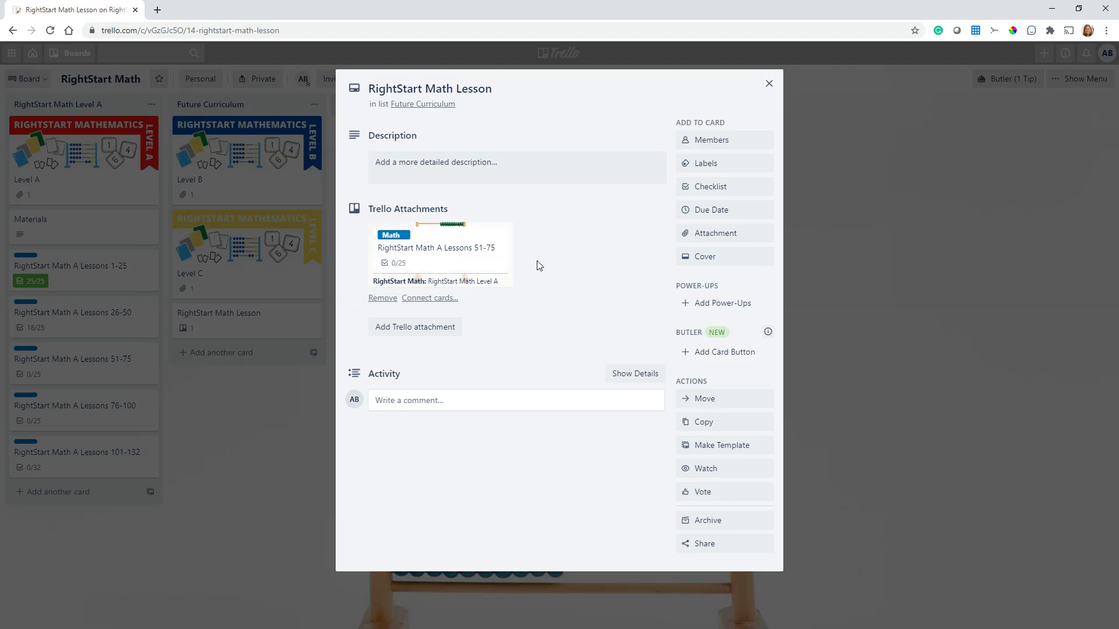
click(769, 85)
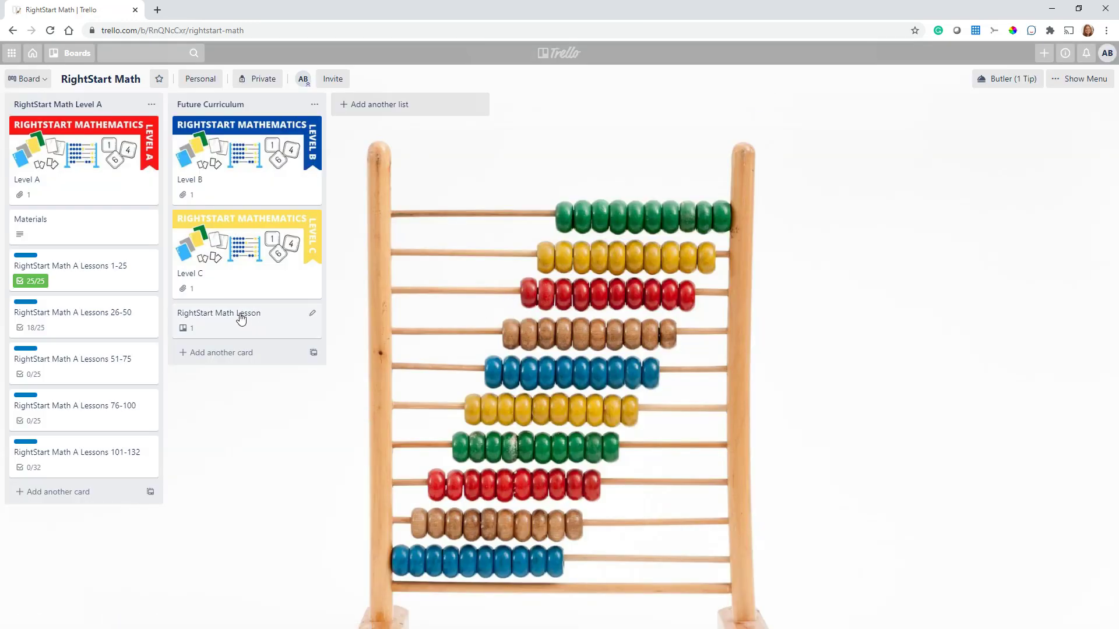
click(85, 54)
click(83, 53)
click(84, 52)
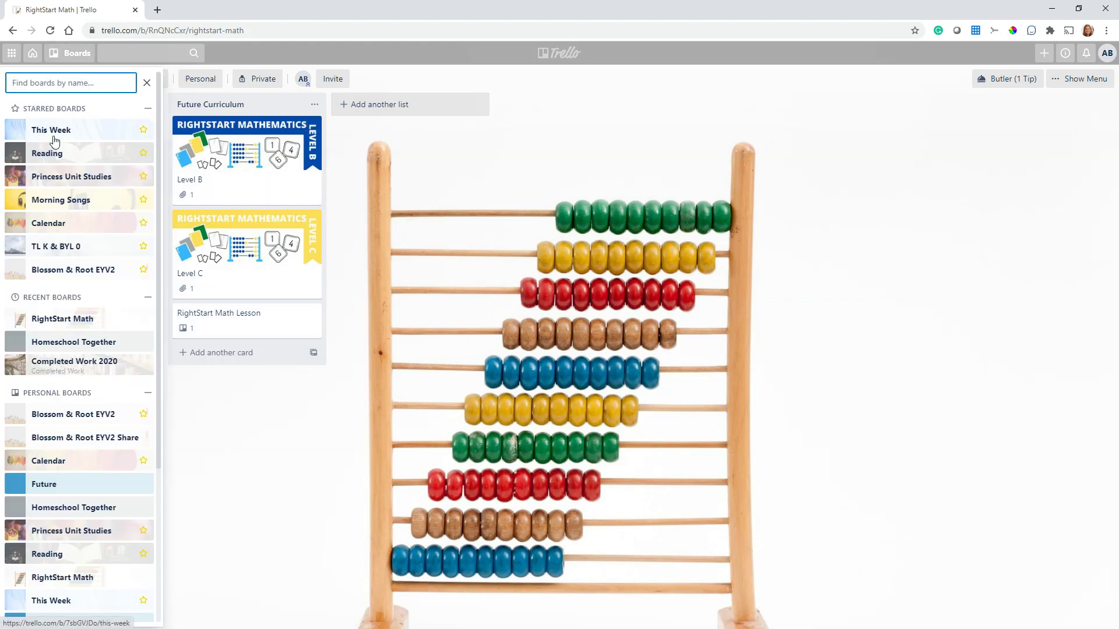
click(54, 140)
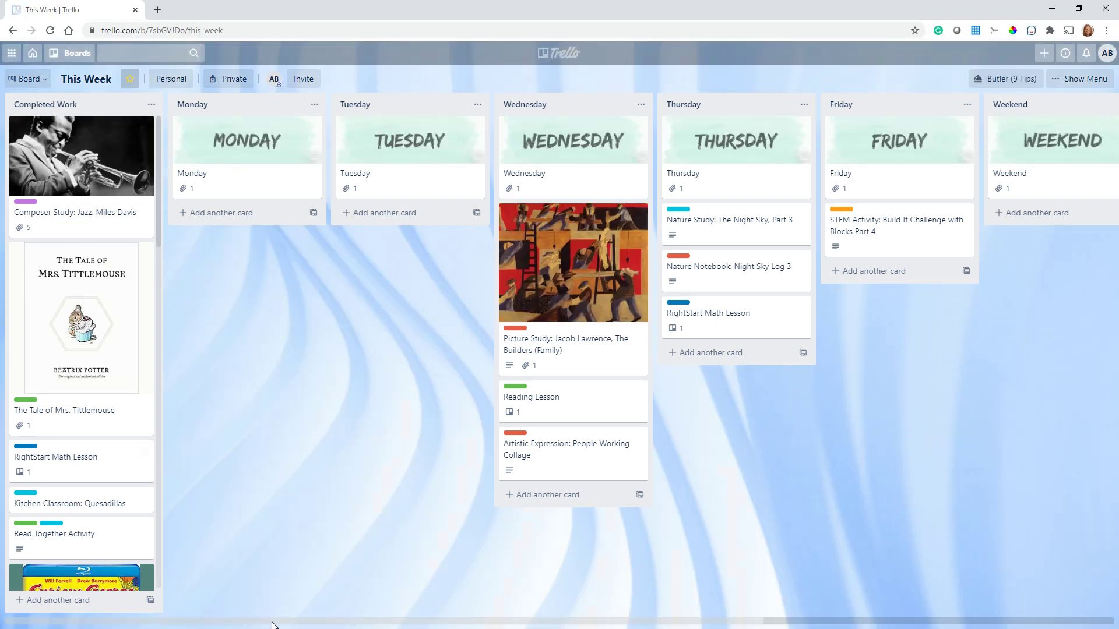
drag(262, 622, 627, 599)
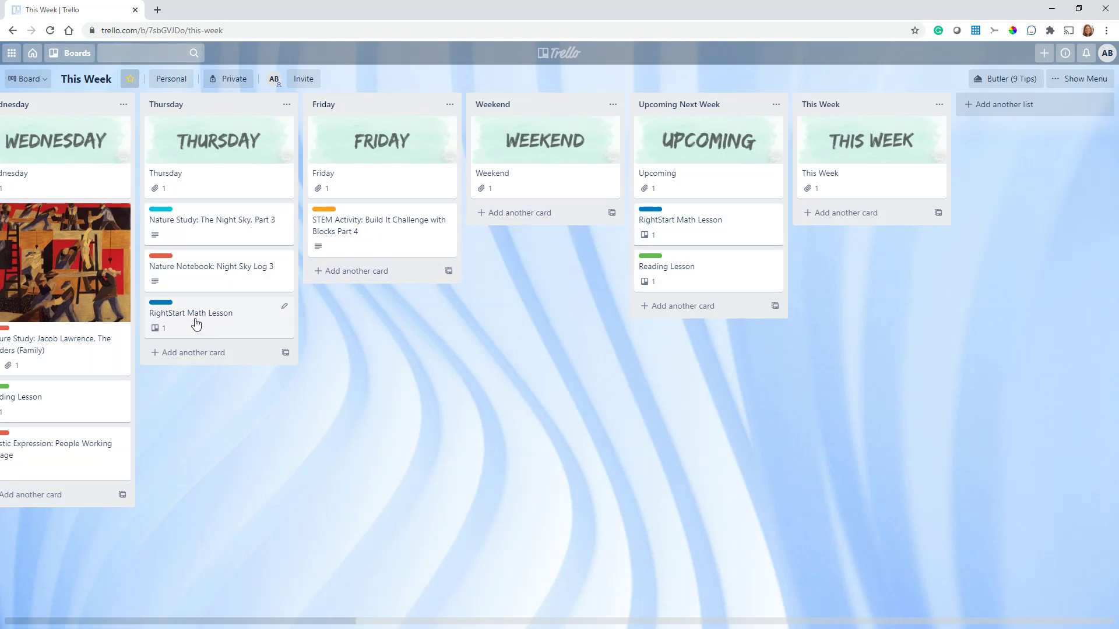
scroll(211, 619, left, 9)
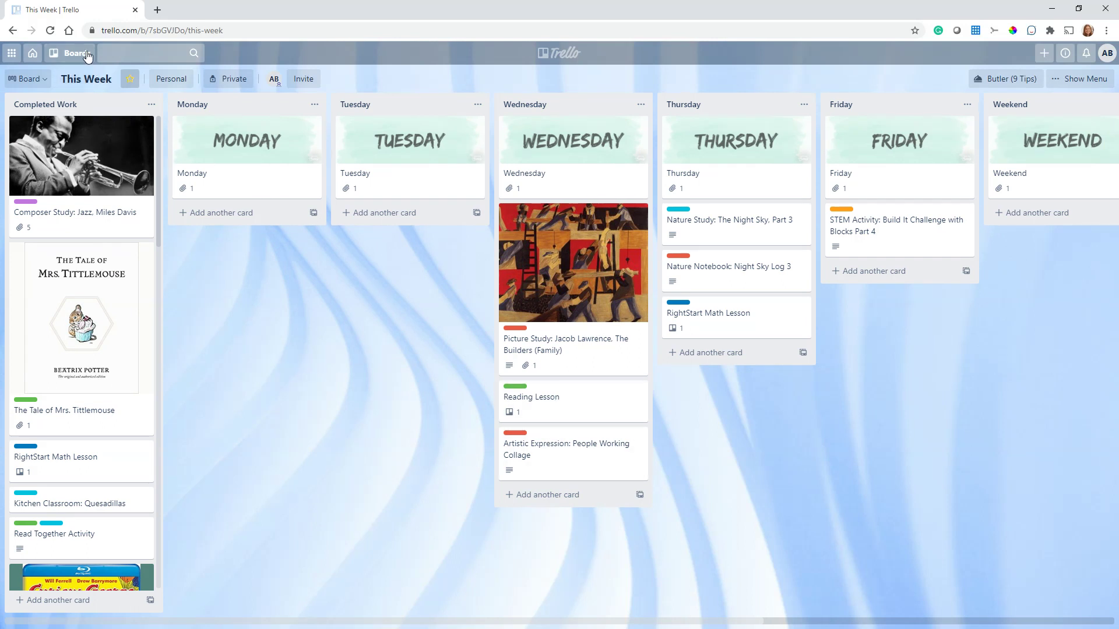
click(69, 53)
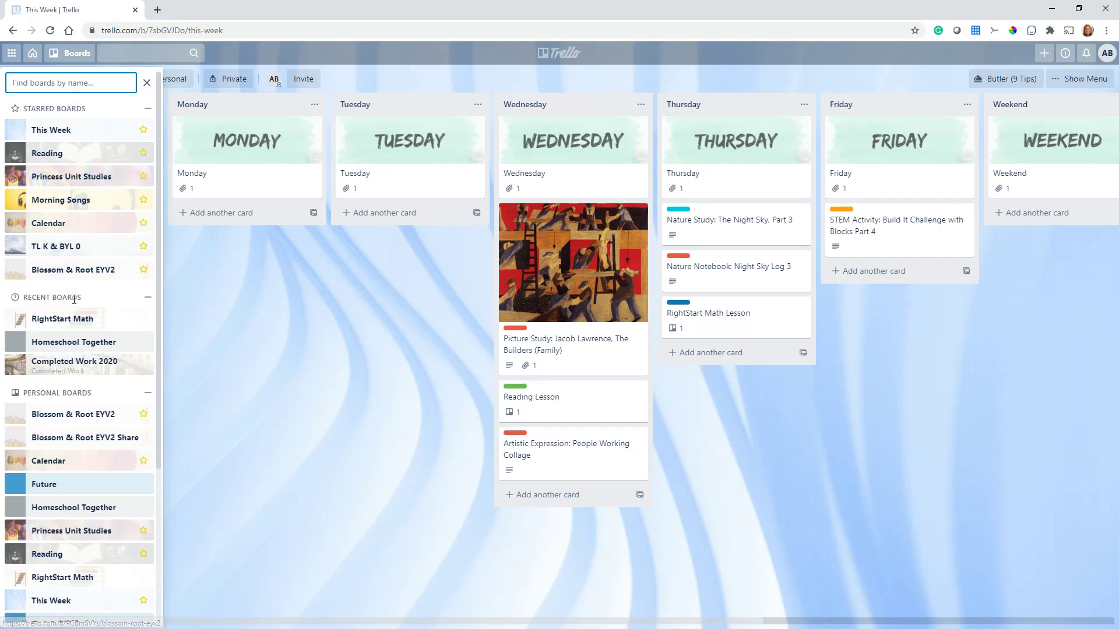
click(72, 324)
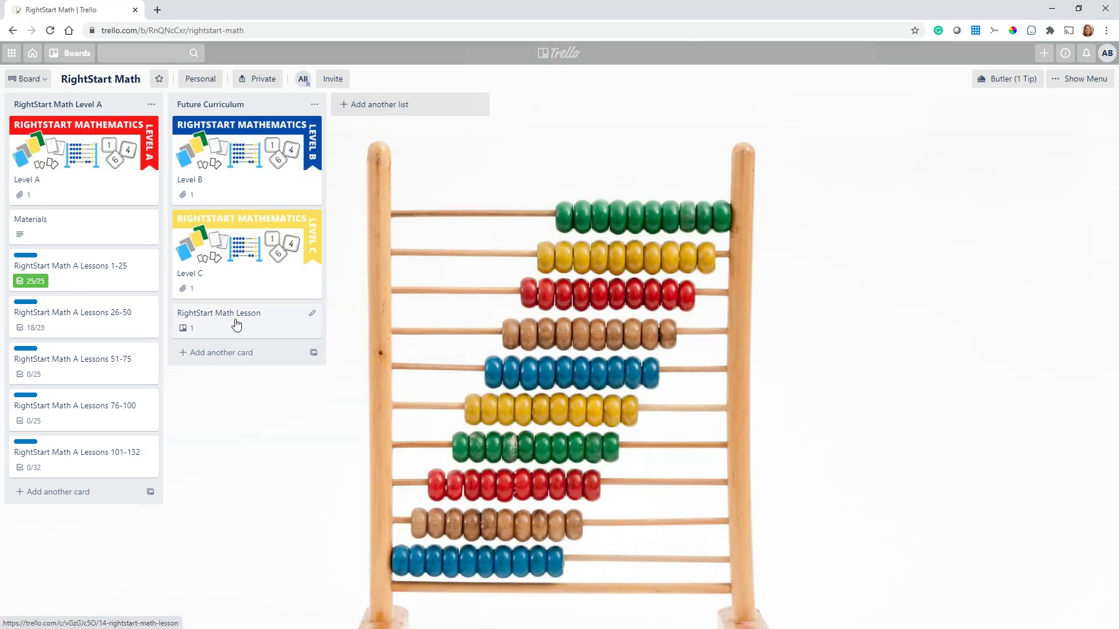
Check the RightStart Math Lesson card, close it, and bring up the boards list
click(236, 325)
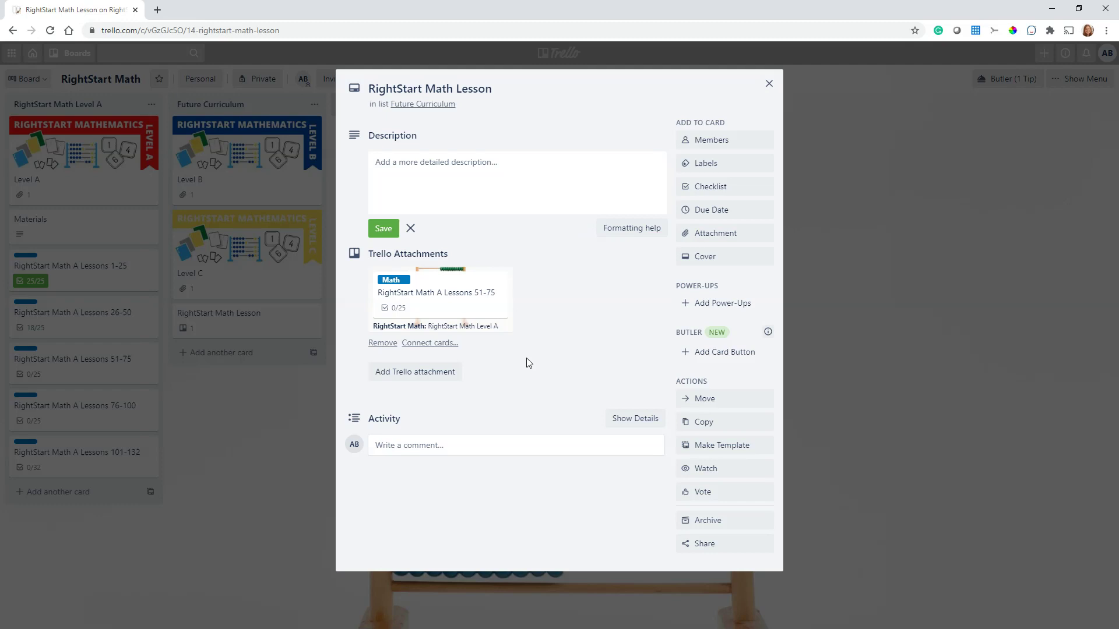
click(769, 87)
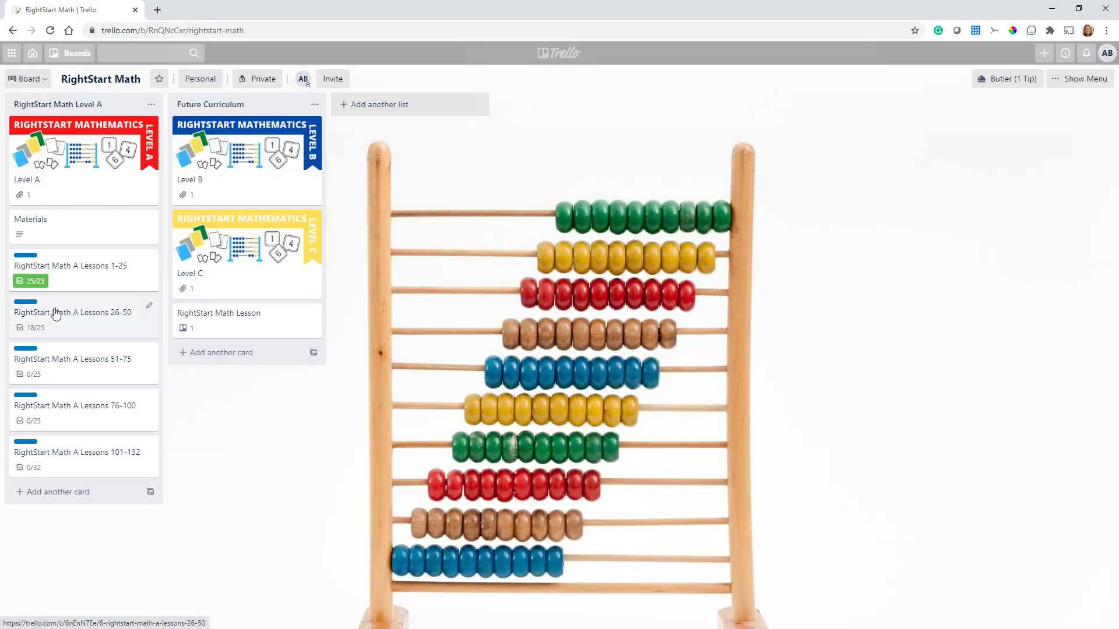
click(75, 53)
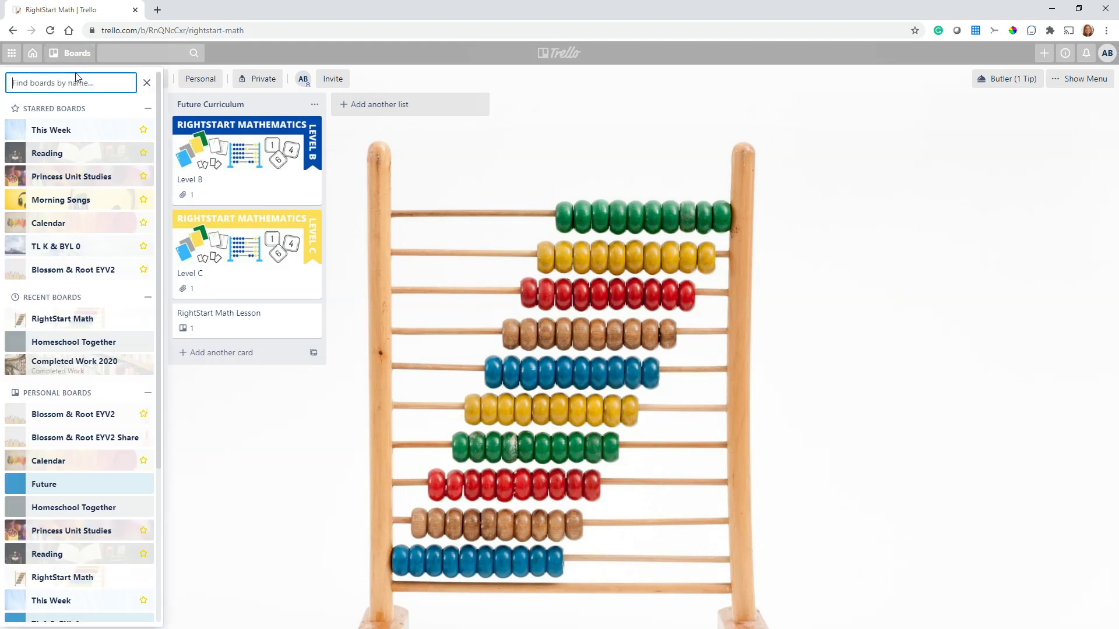
On This Week, open the Upcoming Next Week lesson card and follow its link to Lessons 26-50
click(63, 132)
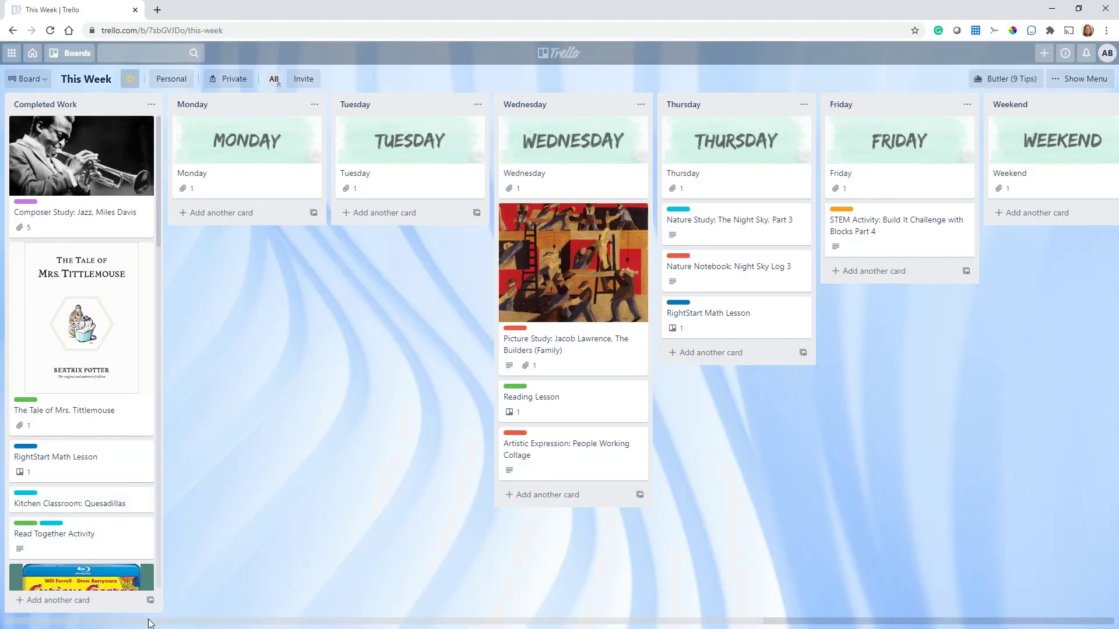
drag(149, 624, 641, 437)
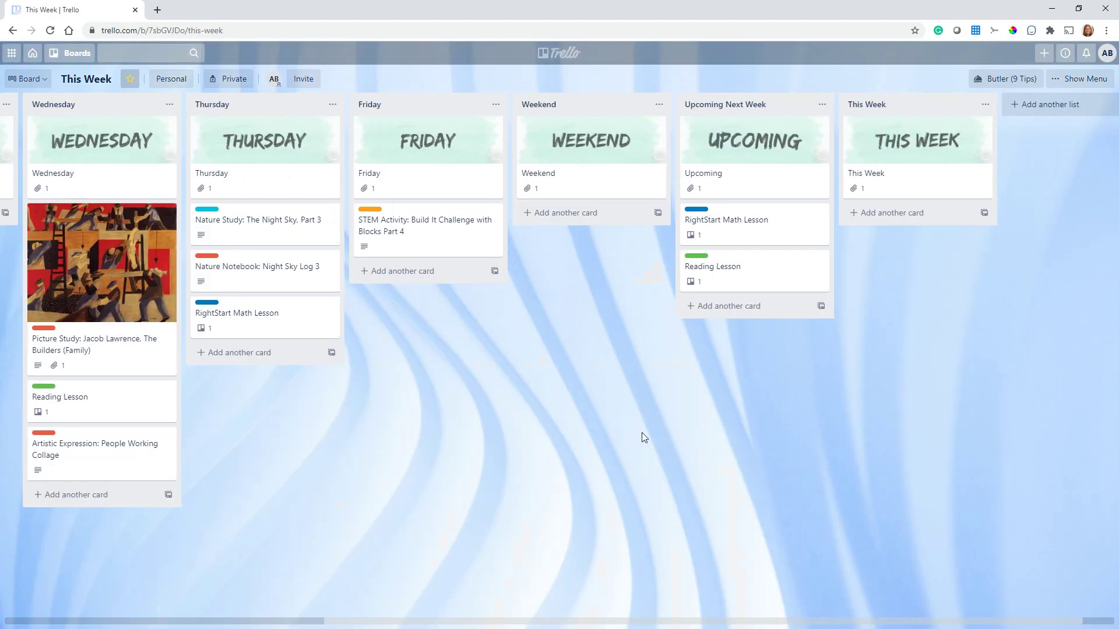
click(721, 243)
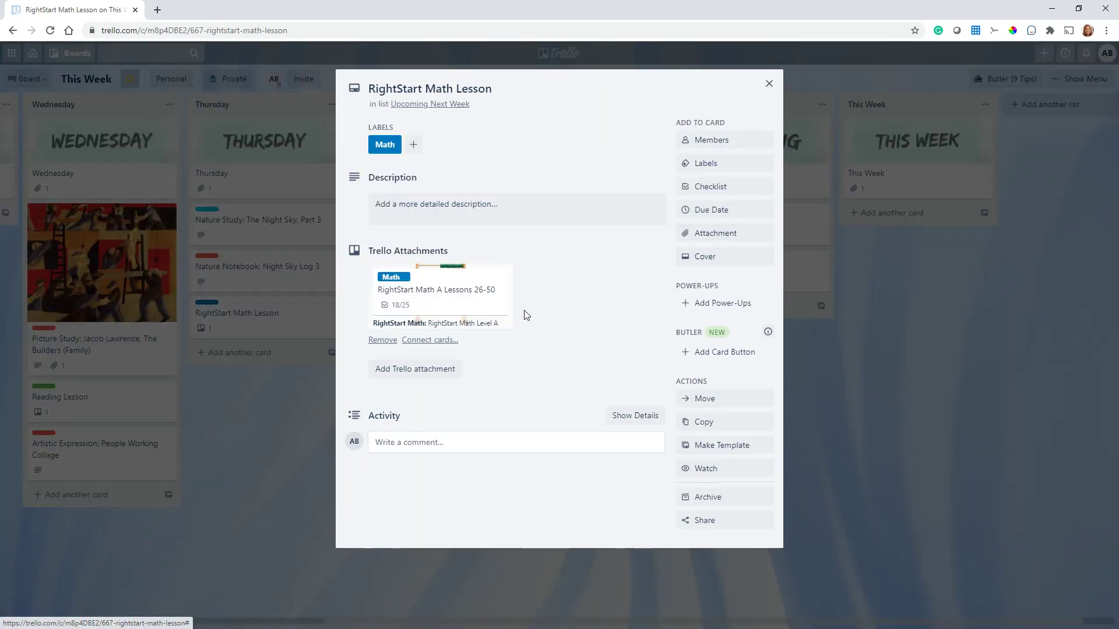
click(421, 302)
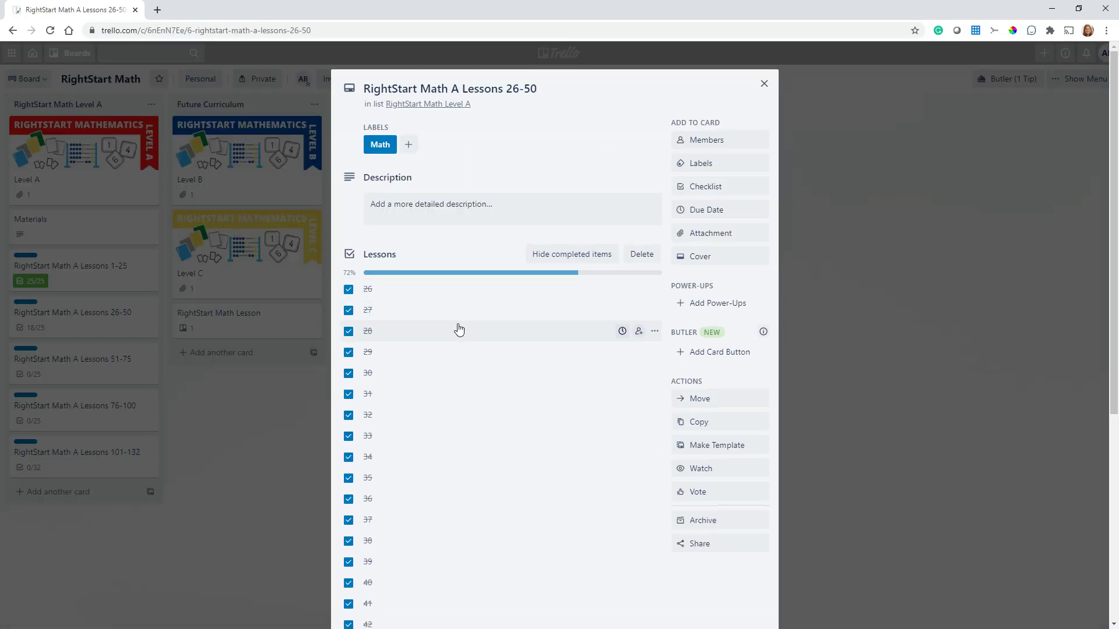
scroll(473, 379, down, 6)
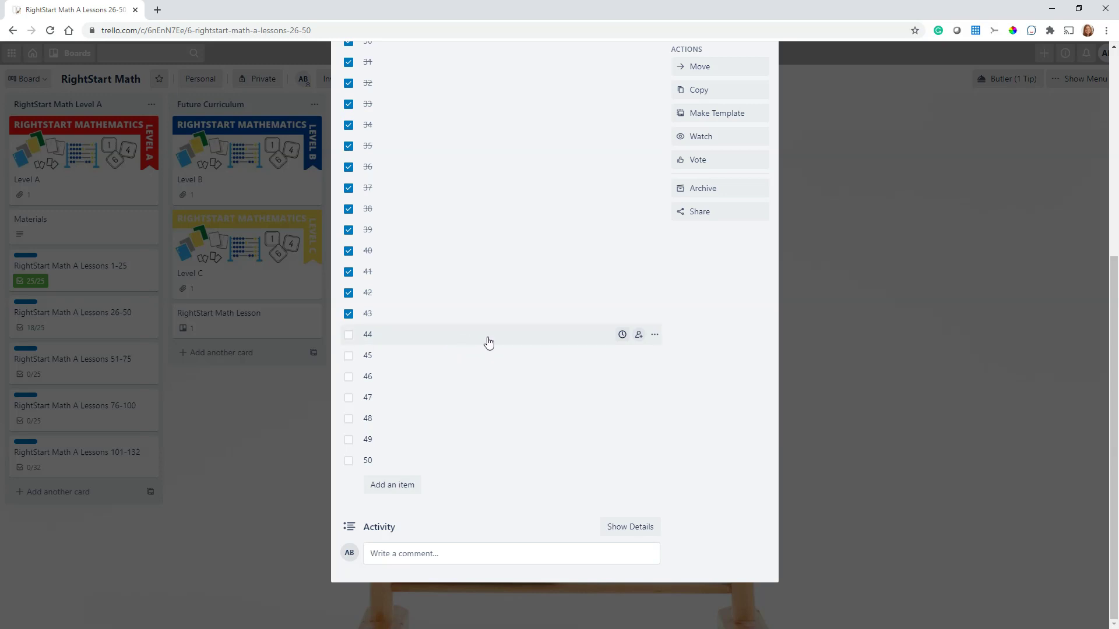
scroll(492, 342, up, 6)
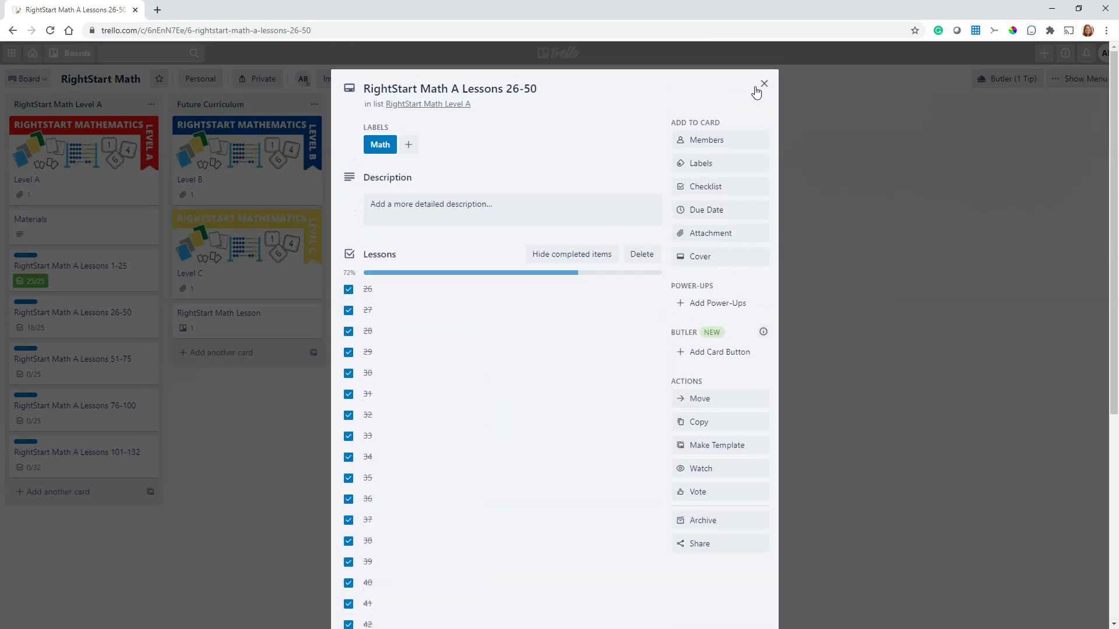
Follow the Future Curriculum lesson card to its Lessons 51-75 checklist, then show the boards list
click(764, 84)
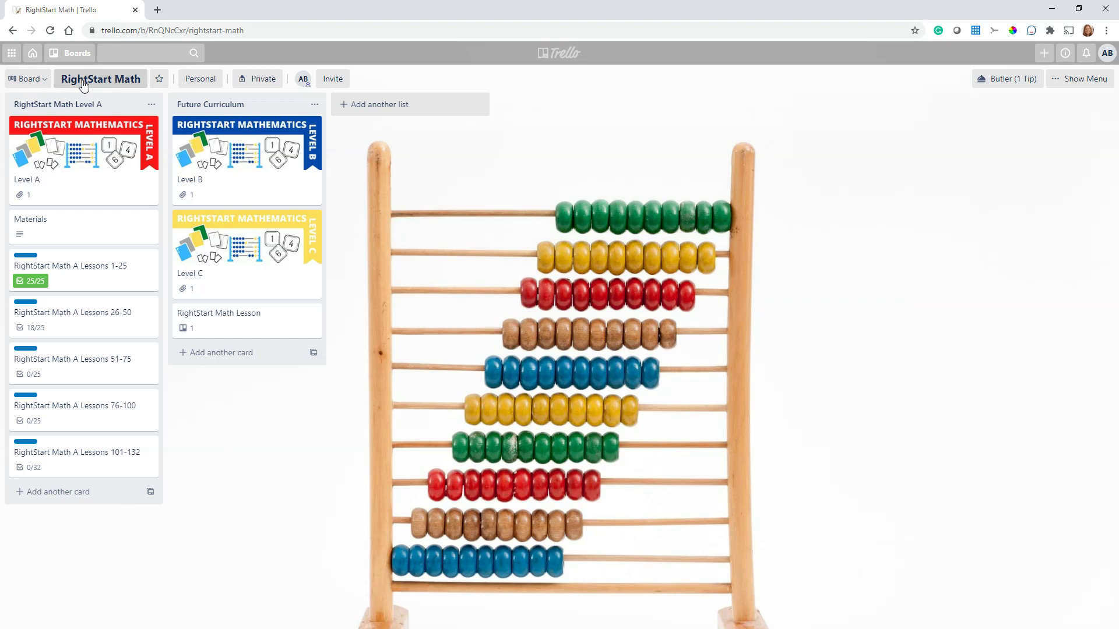
click(205, 322)
click(412, 312)
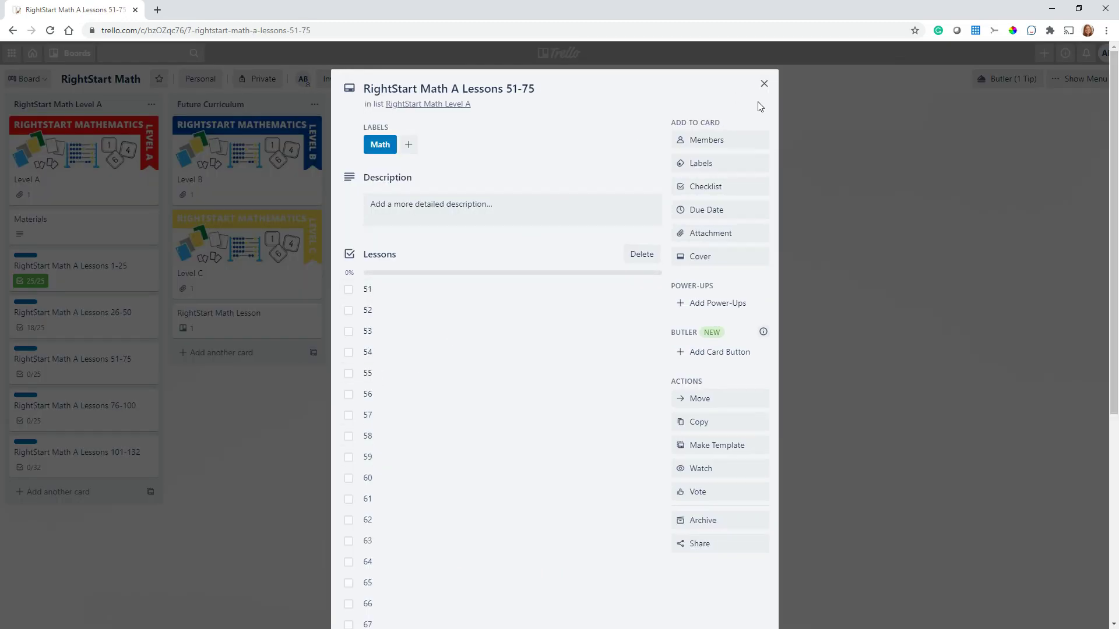
click(764, 83)
click(58, 56)
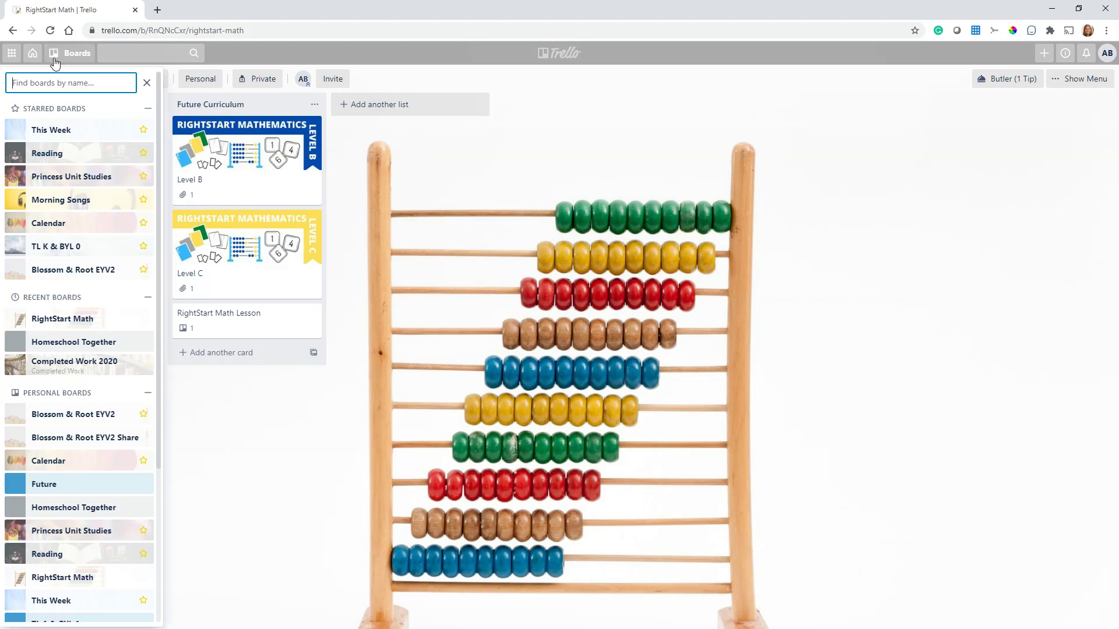
Switch to the This Week board from the boards list
click(53, 133)
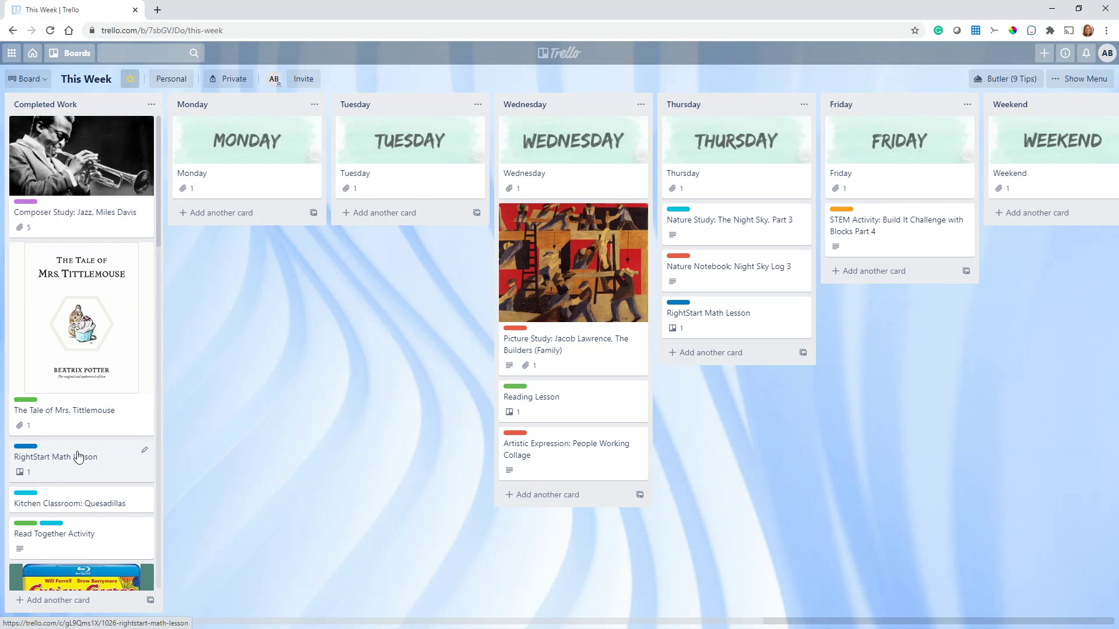
Copy the RightStart Math Lesson card with its labels and attachments into Upcoming Next Week, then open it
mouse_move(495, 619)
mouse_down()
mouse_move(767, 598)
mouse_move(854, 282)
mouse_up()
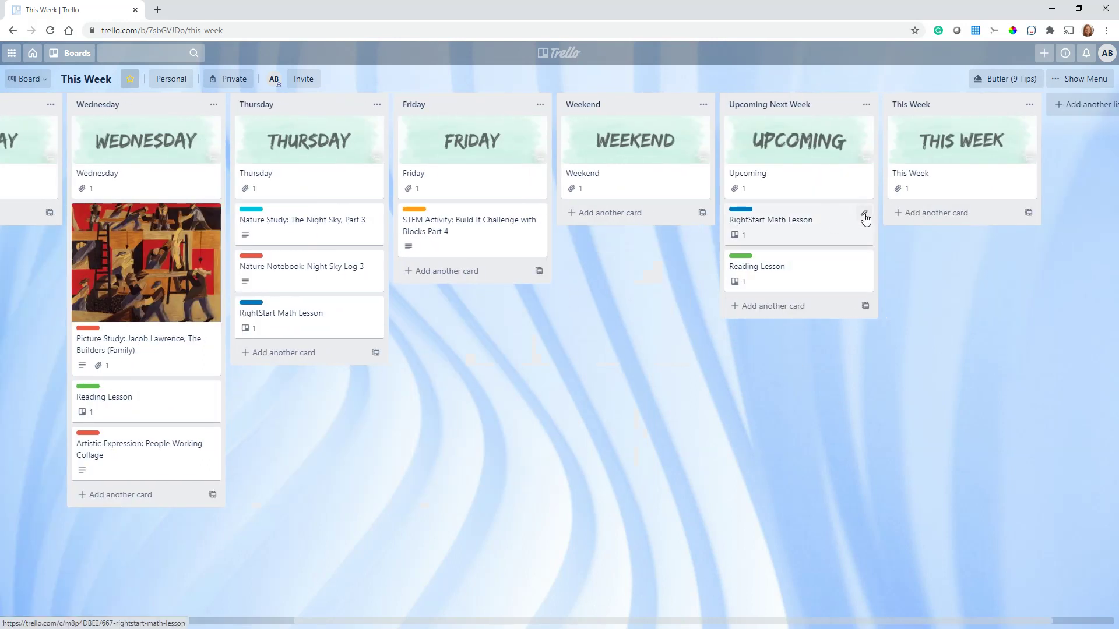
click(866, 214)
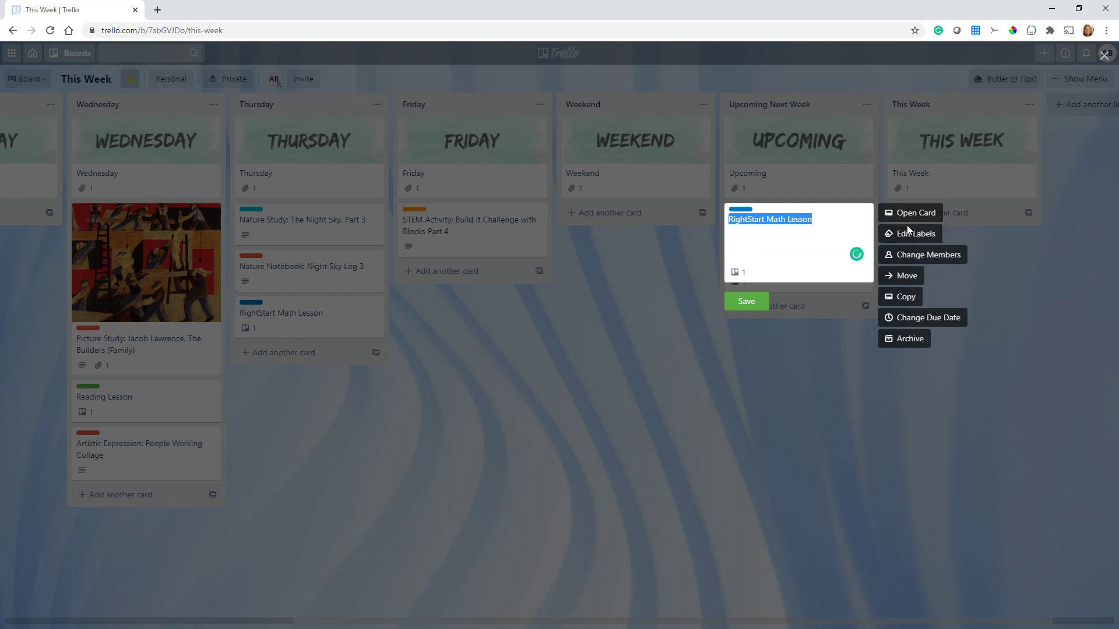
click(902, 299)
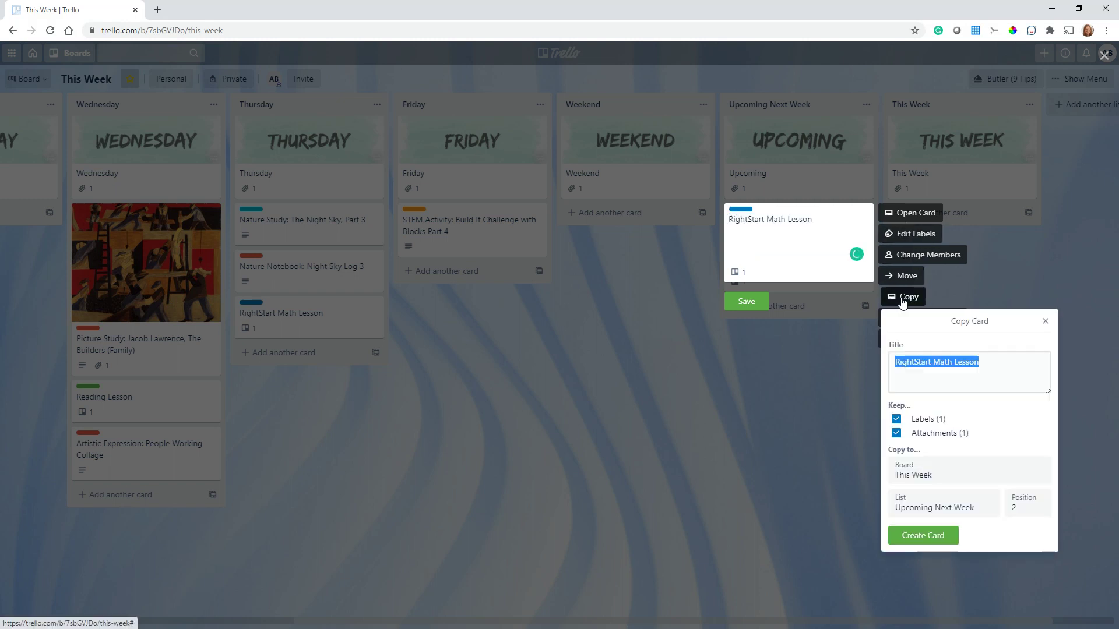
click(927, 537)
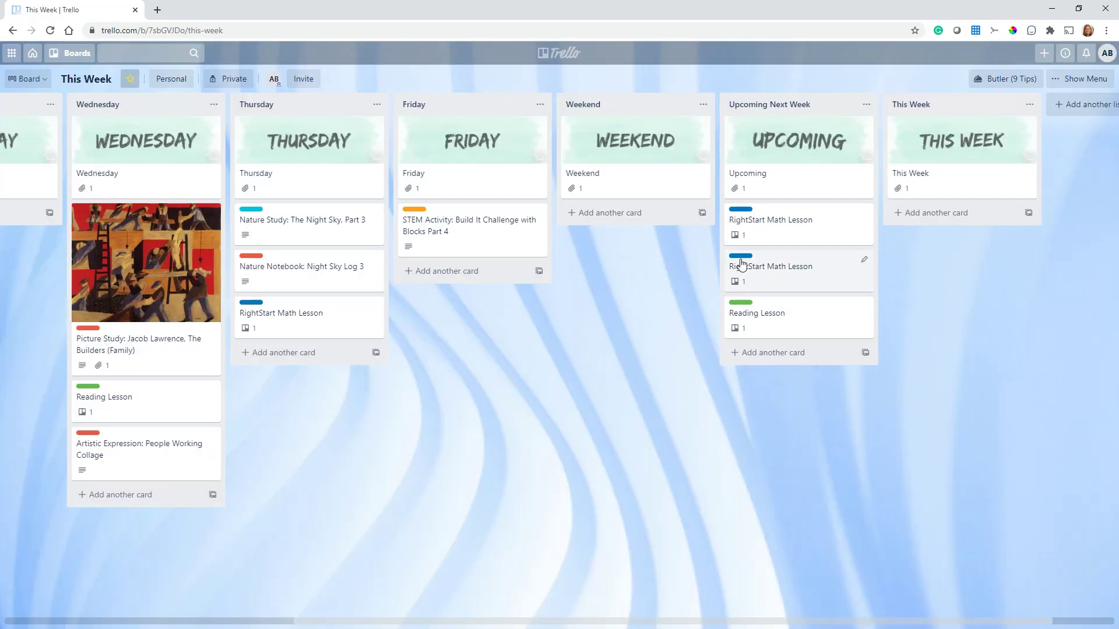
click(781, 266)
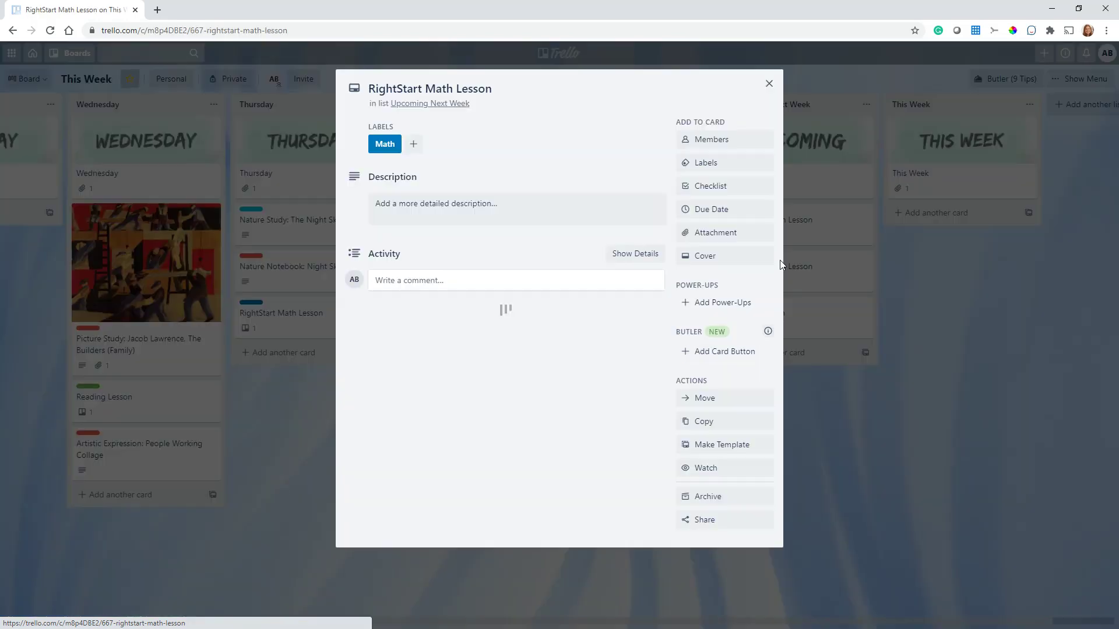
Scroll through the linked Lessons 26-50 checklist (18/25 checked), then close that card
click(430, 296)
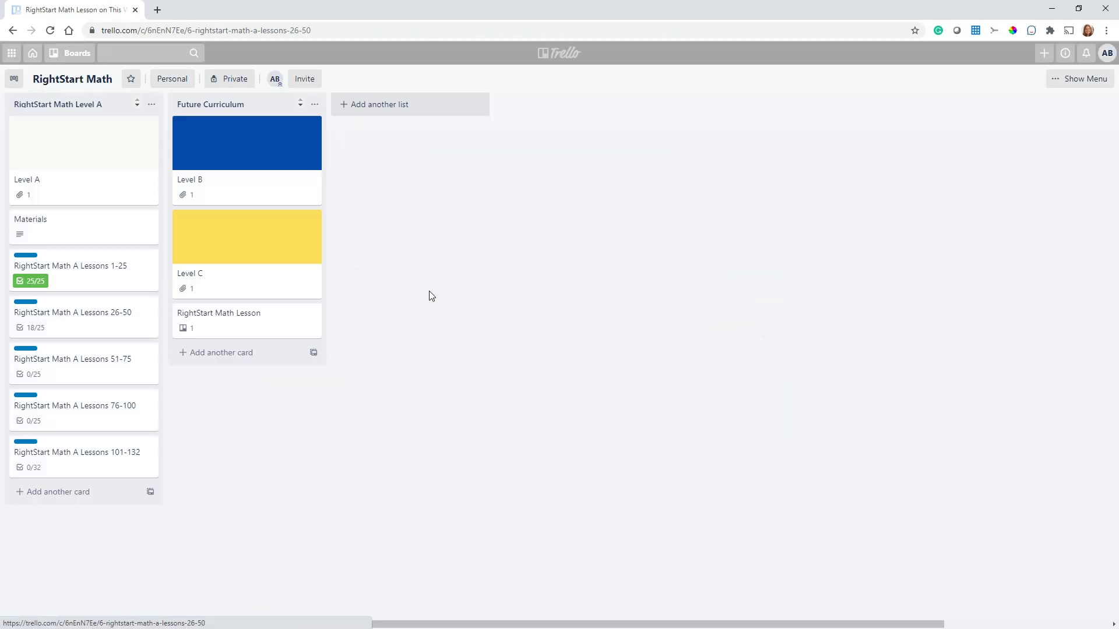
scroll(501, 529, down, 4)
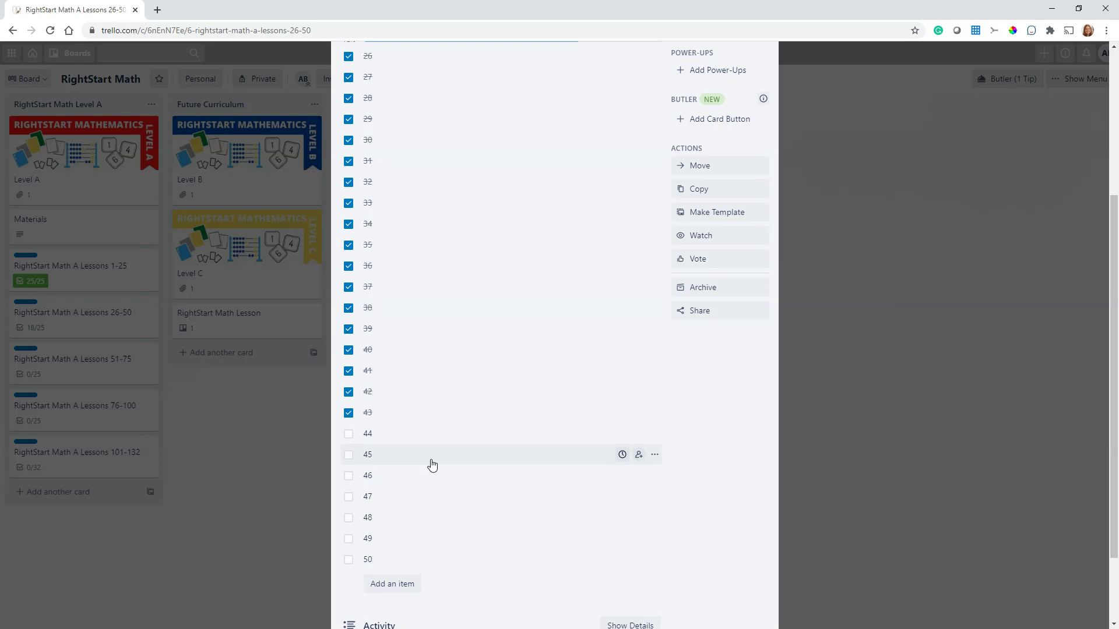
scroll(432, 465, up, 4)
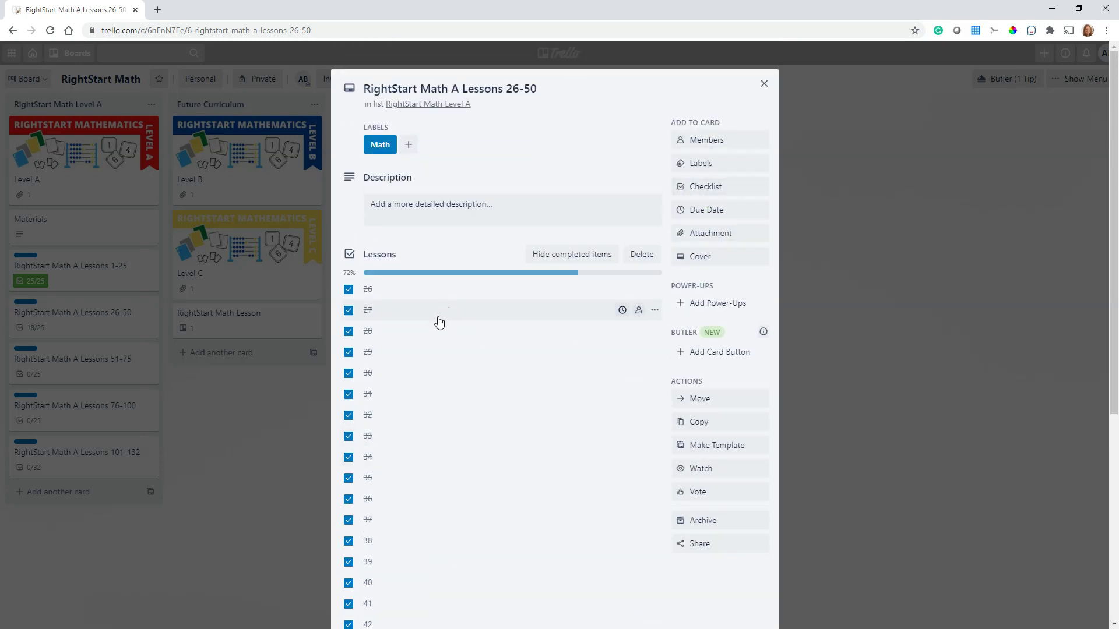
scroll(475, 350, down, 4)
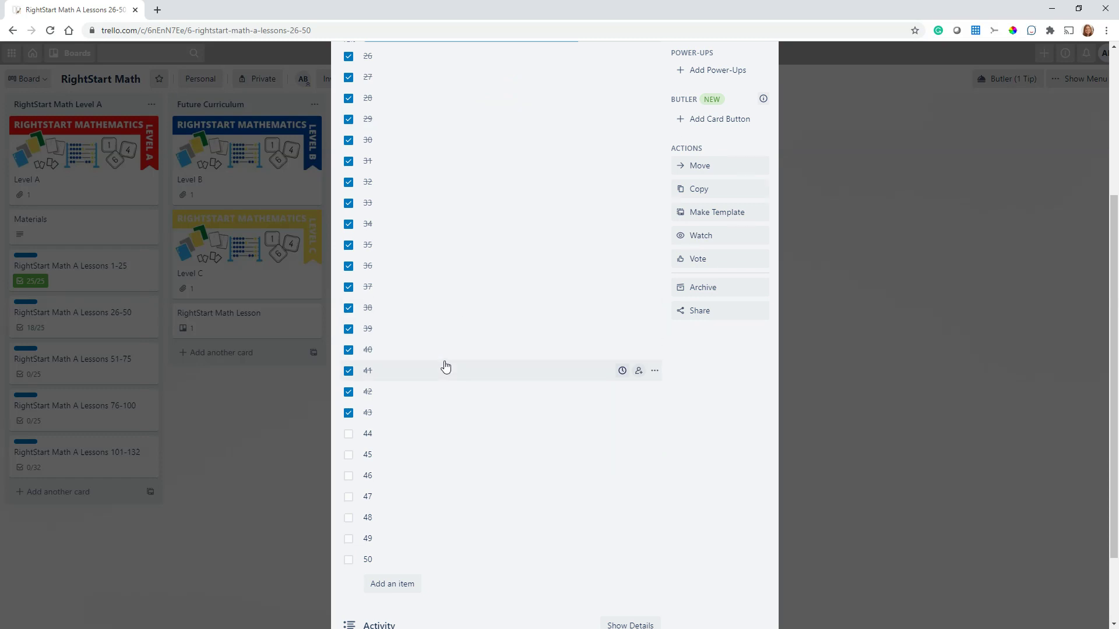
scroll(448, 371, up, 4)
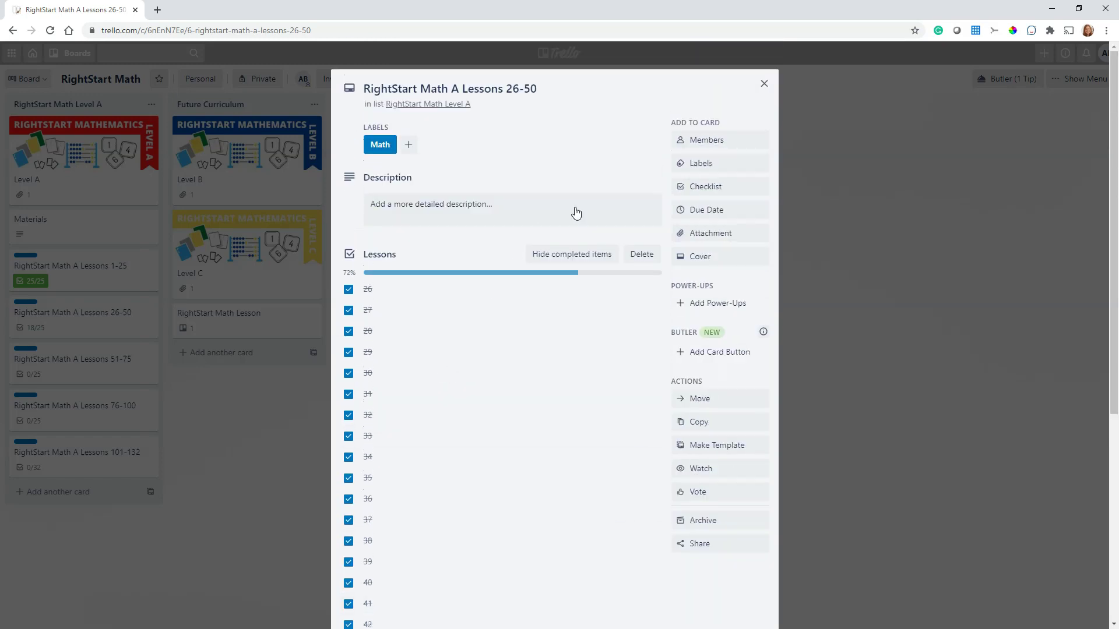
click(766, 86)
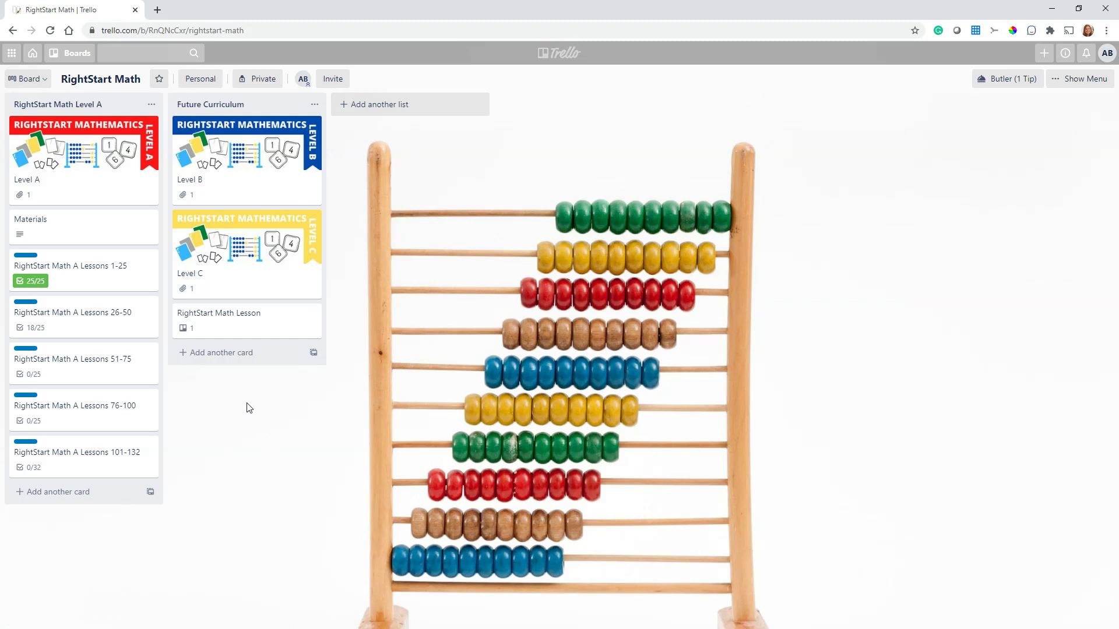
click(83, 53)
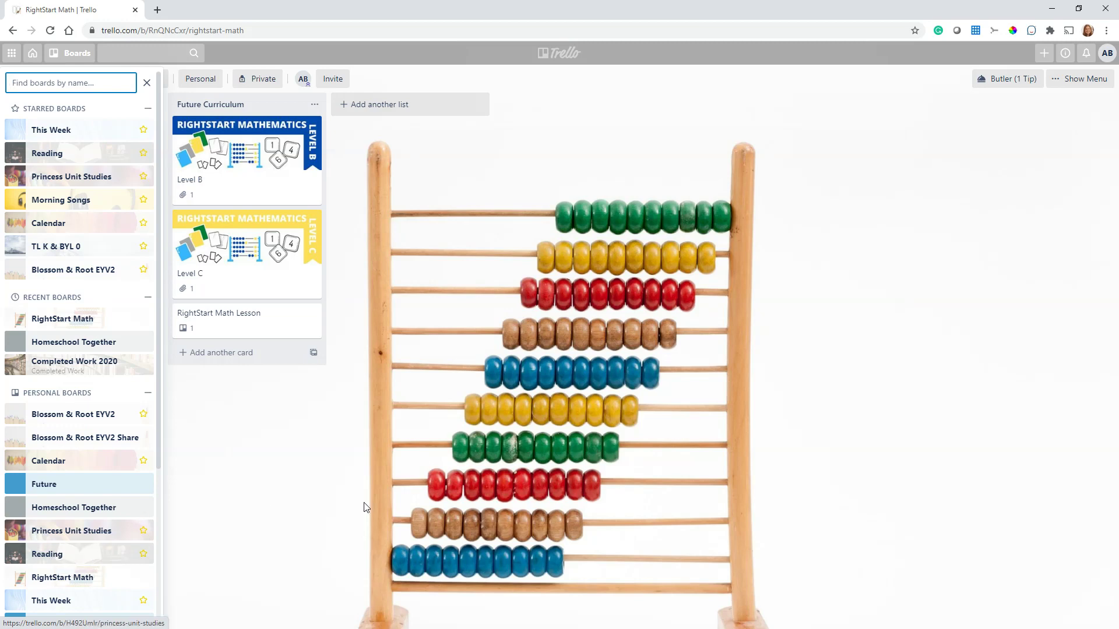
click(243, 313)
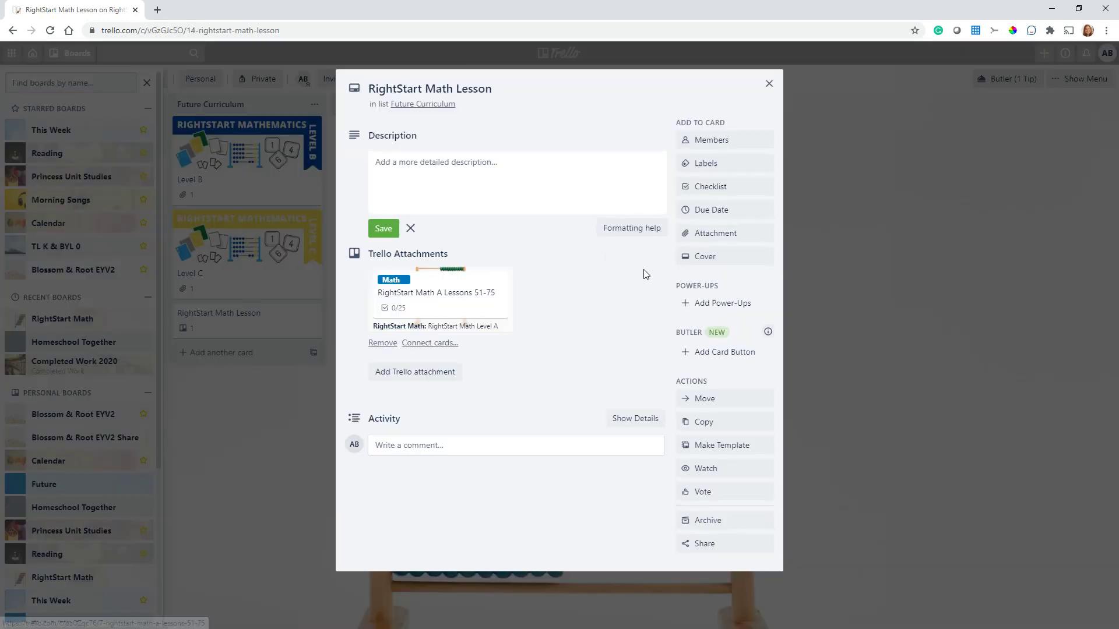
click(703, 234)
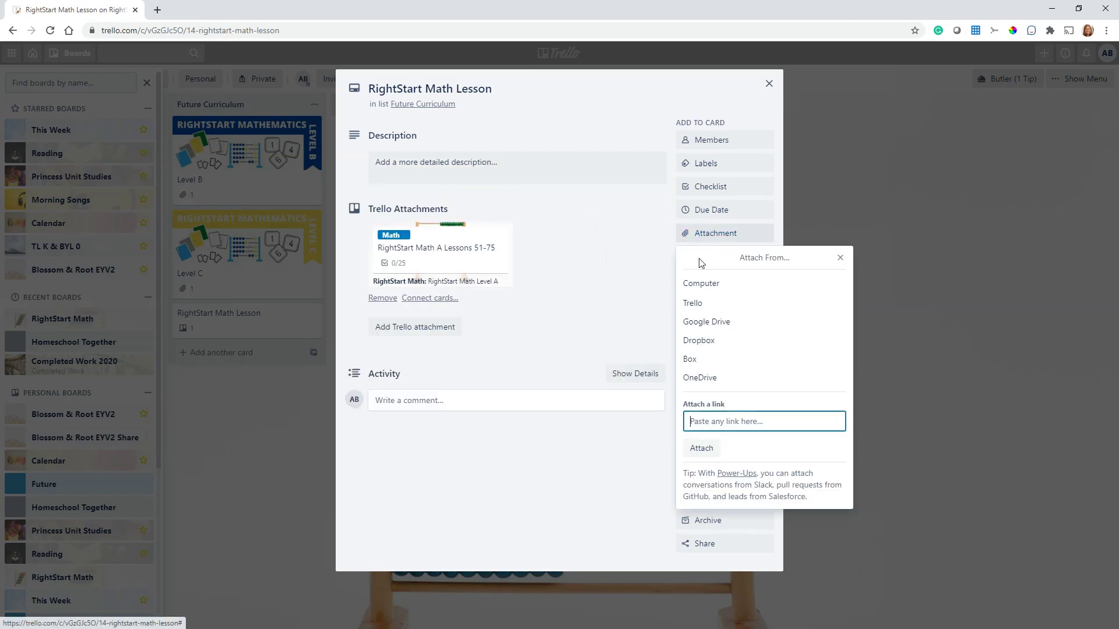
click(558, 108)
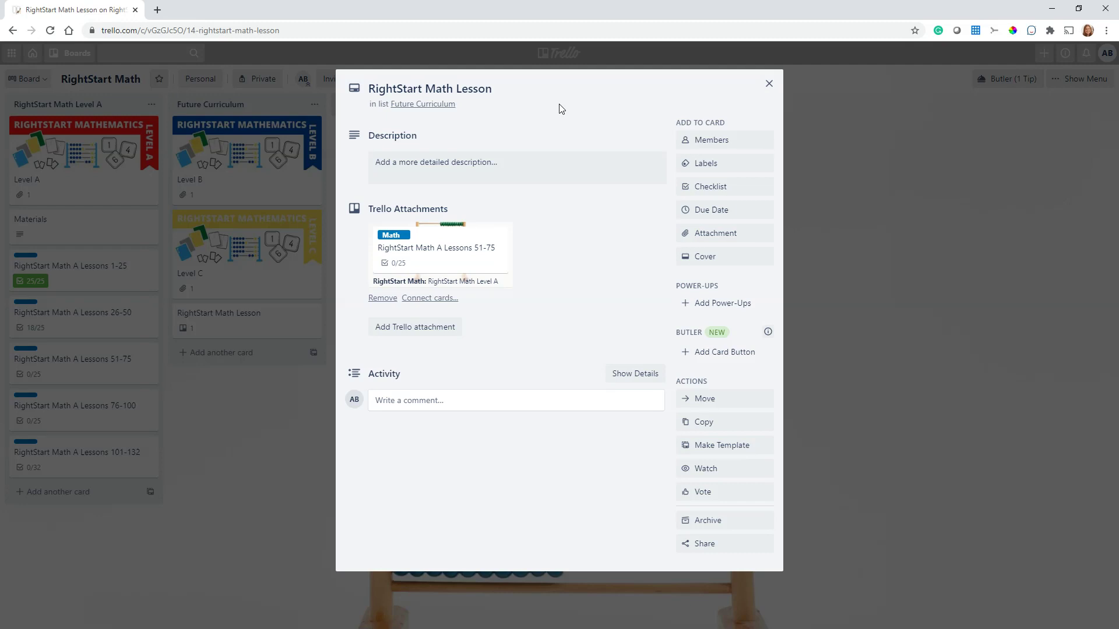
click(769, 83)
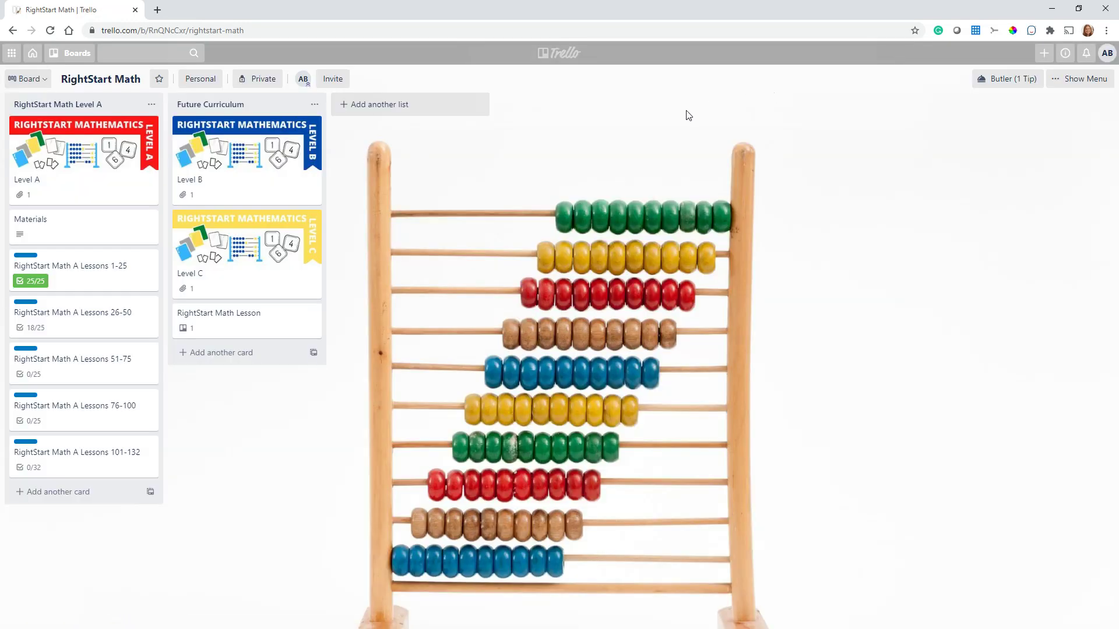